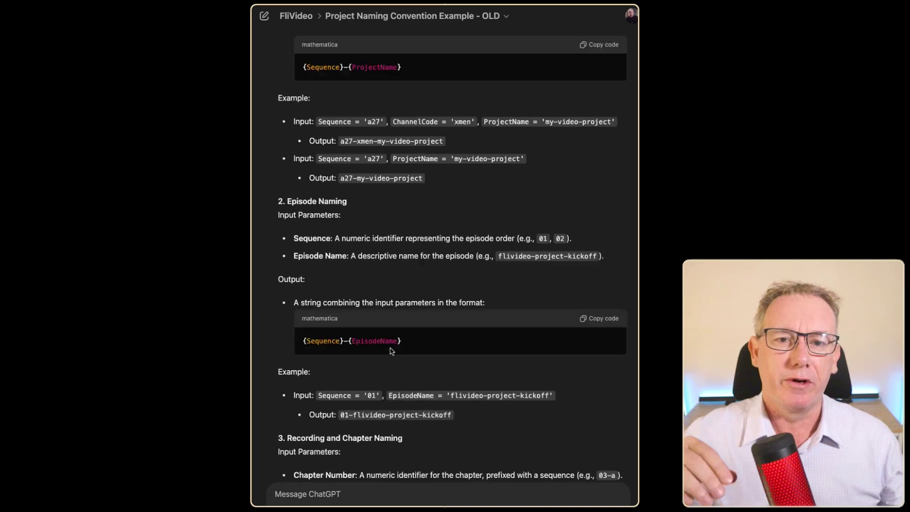
{"action": "scroll", "coordinate": [391, 352], "scroll_direction": "down", "scroll_amount": 10}
Scroll through the 'Project Naming Convention Example - OLD' chat, then return to the FliVideo project page.
{"action": "scroll", "coordinate": [452, 260], "scroll_direction": "up", "scroll_amount": 20}
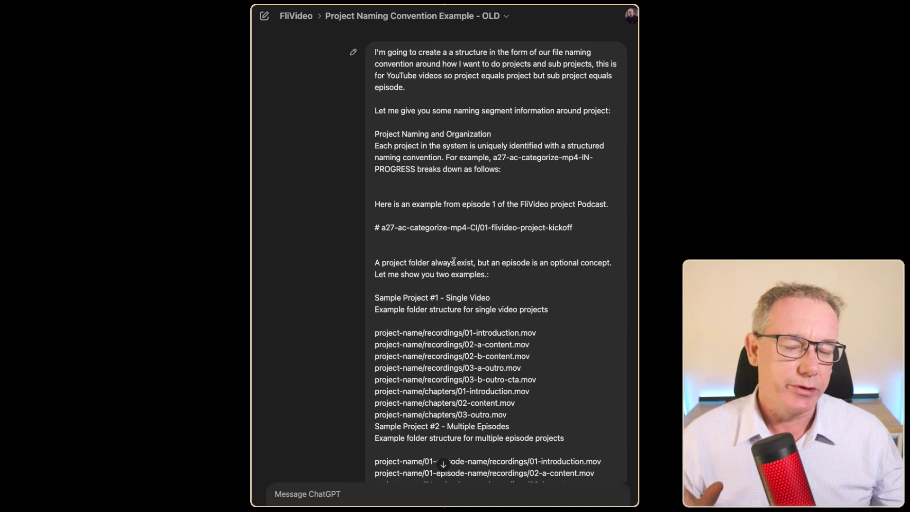
{"action": "key", "text": "super+bracketleft"}
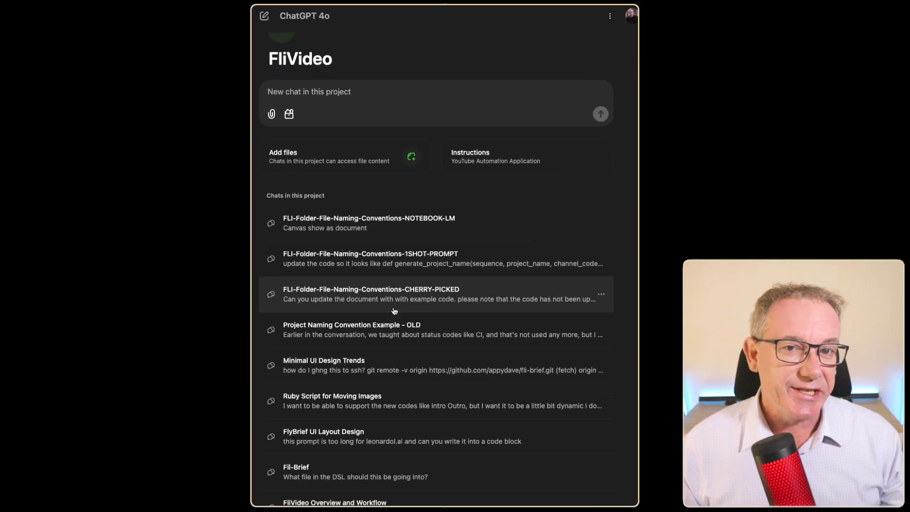
{"action": "scroll", "coordinate": [254, 334], "scroll_direction": "down", "scroll_amount": 3}
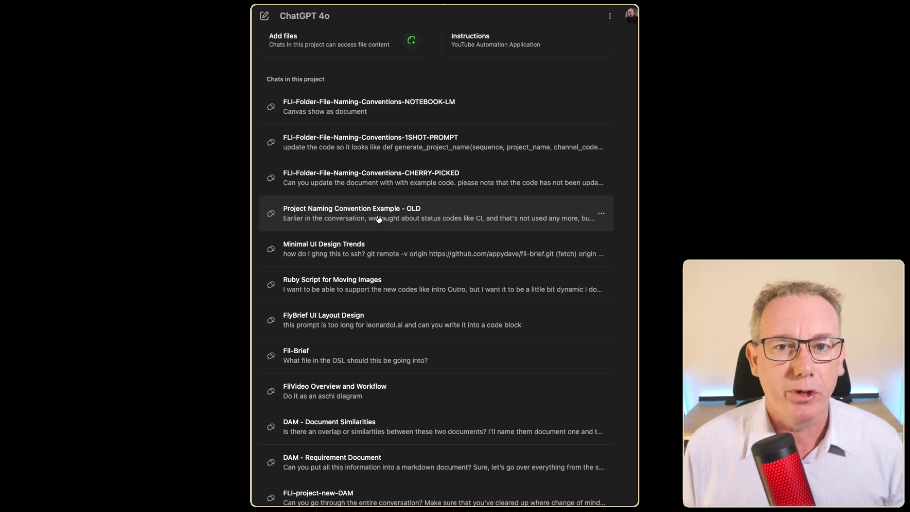
{"action": "scroll", "coordinate": [377, 218], "scroll_direction": "up", "scroll_amount": 3}
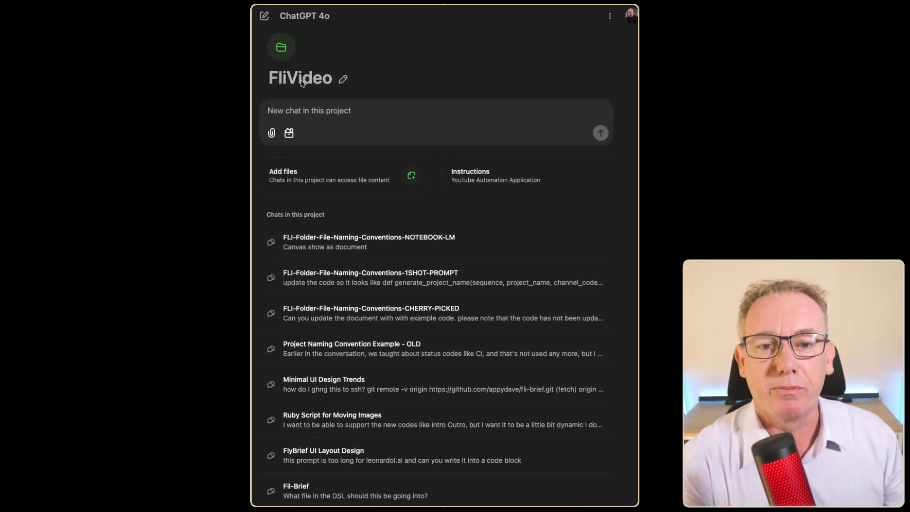
{"action": "scroll", "coordinate": [428, 403], "scroll_direction": "down", "scroll_amount": 2}
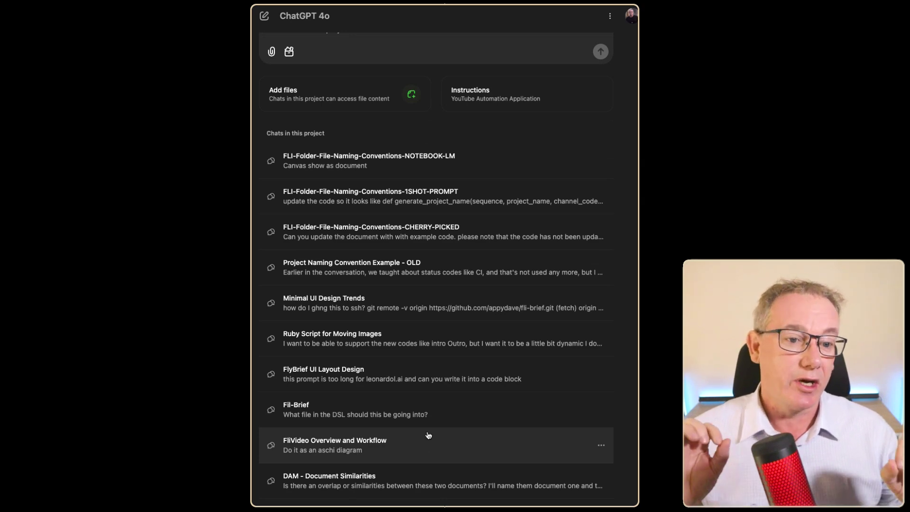
{"action": "scroll", "coordinate": [420, 432], "scroll_direction": "up", "scroll_amount": 3}
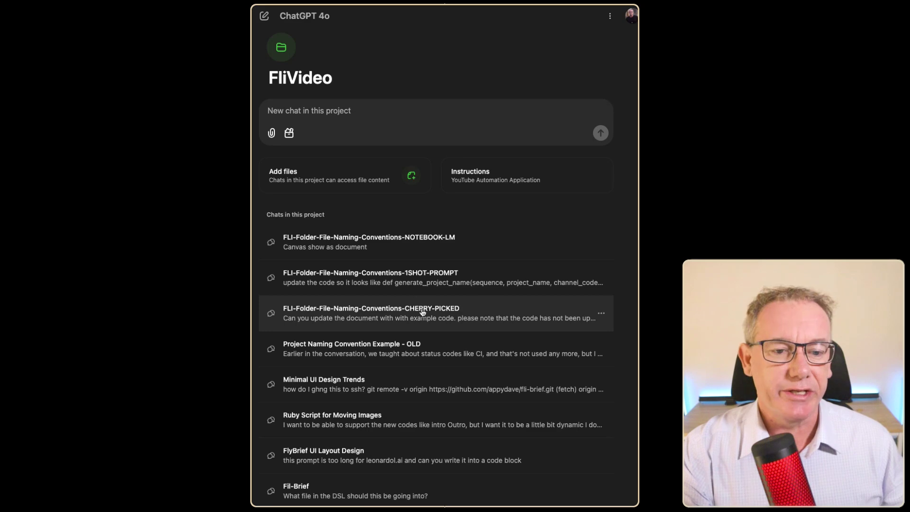
Open the 1SHOT-PROMPT chat, expand the Project Naming Spec canvas and copy its full content.
{"action": "left_click", "coordinate": [427, 281]}
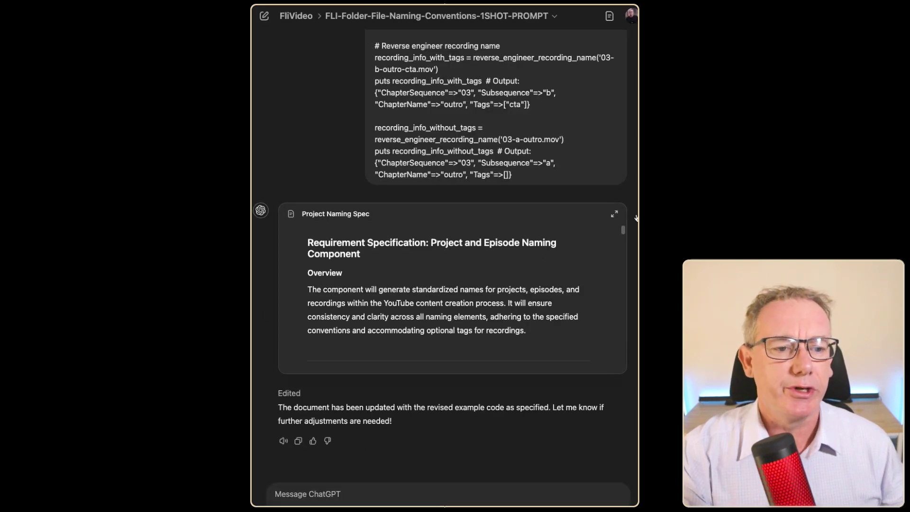
{"action": "left_click", "coordinate": [615, 216]}
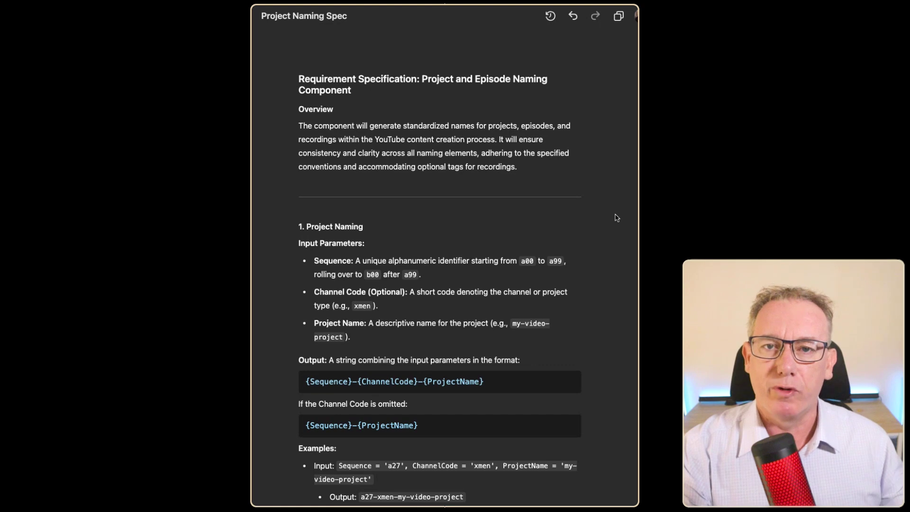
{"action": "scroll", "coordinate": [473, 242], "scroll_direction": "down", "scroll_amount": 20}
{"action": "scroll", "coordinate": [478, 260], "scroll_direction": "up", "scroll_amount": 20}
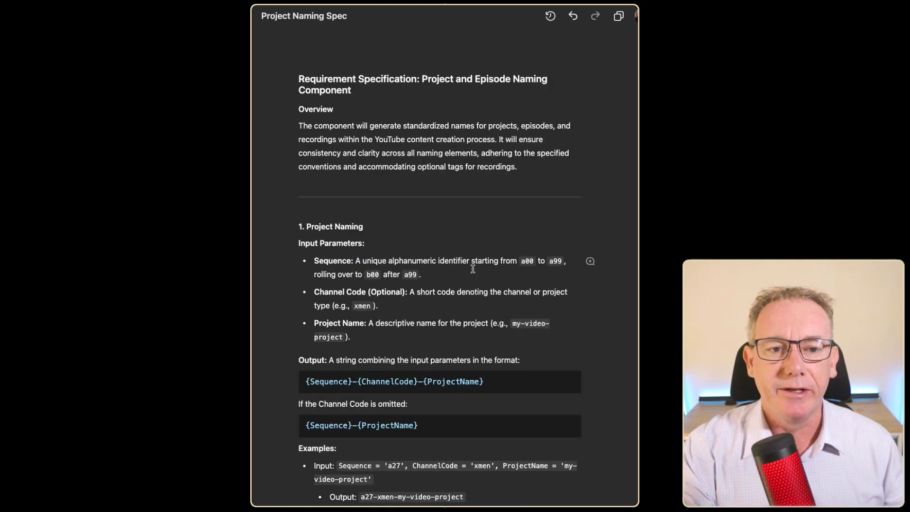
{"action": "left_click", "coordinate": [621, 19]}
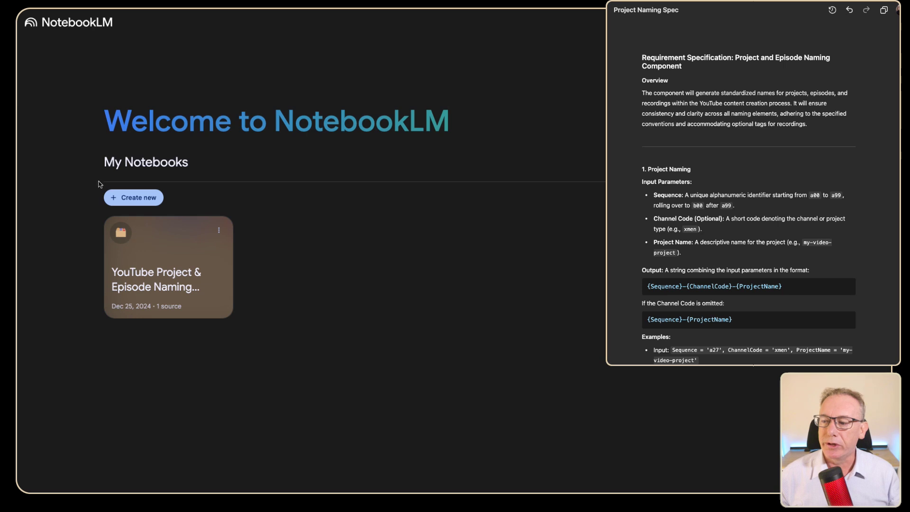
Create a new notebook with the copied Project Naming Spec pasted in as its only source.
{"action": "left_click", "coordinate": [121, 198]}
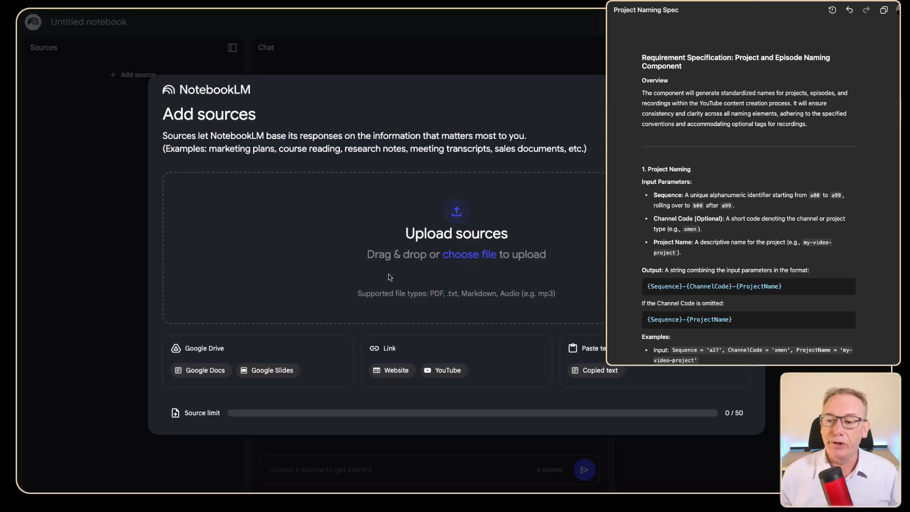
{"action": "left_click", "coordinate": [599, 371]}
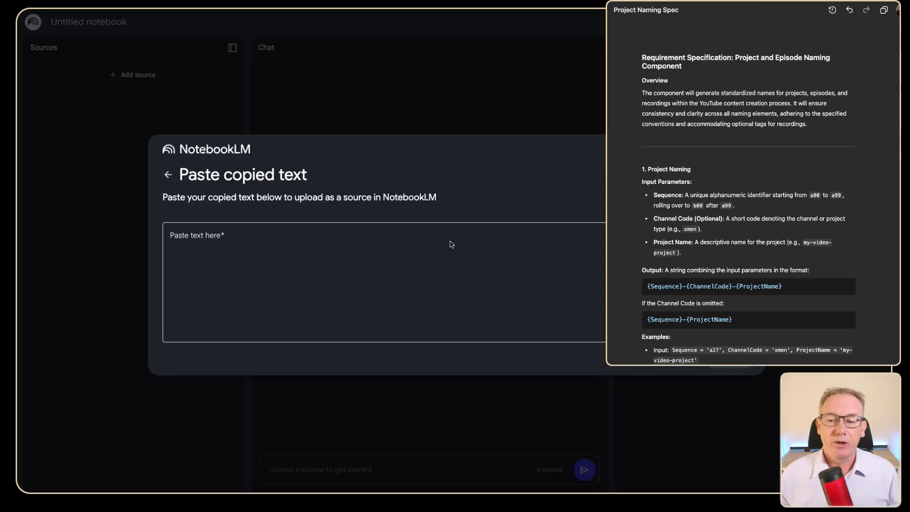
{"action": "key", "text": "ctrl+v"}
{"action": "left_click", "coordinate": [730, 367]}
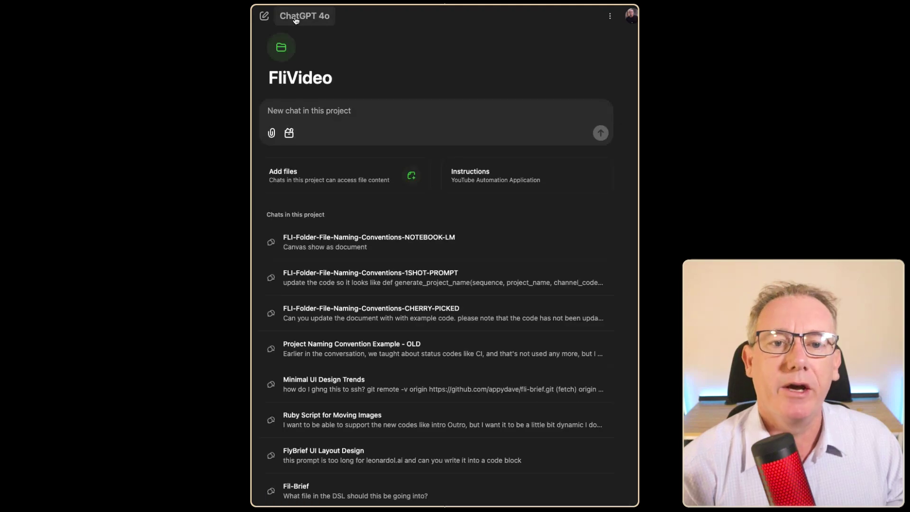
{"action": "scroll", "coordinate": [389, 374], "scroll_direction": "down", "scroll_amount": 5}
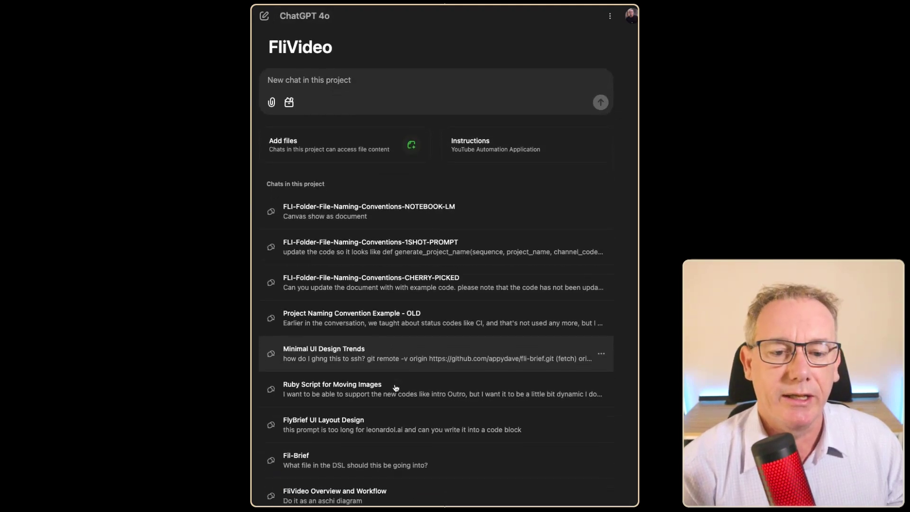
{"action": "scroll", "coordinate": [368, 279], "scroll_direction": "down", "scroll_amount": 1}
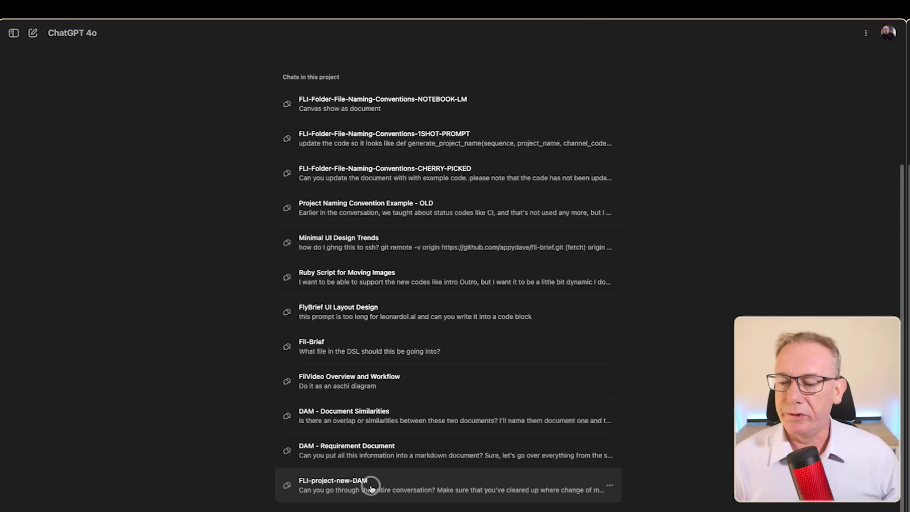
Open the FLI-project-new-DAM chat and scroll through its conversation.
{"action": "left_click", "coordinate": [371, 487]}
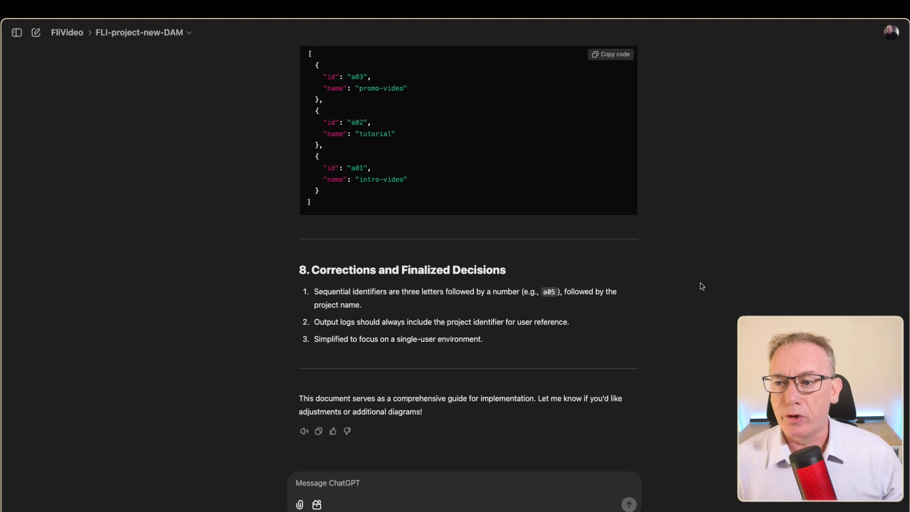
{"action": "scroll", "coordinate": [702, 286], "scroll_direction": "up", "scroll_amount": 20}
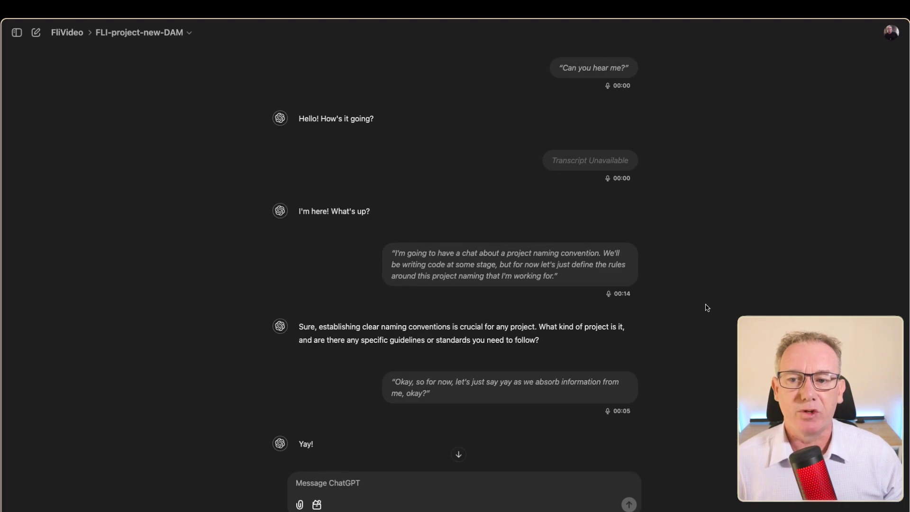
{"action": "scroll", "coordinate": [575, 325], "scroll_direction": "down", "scroll_amount": 20}
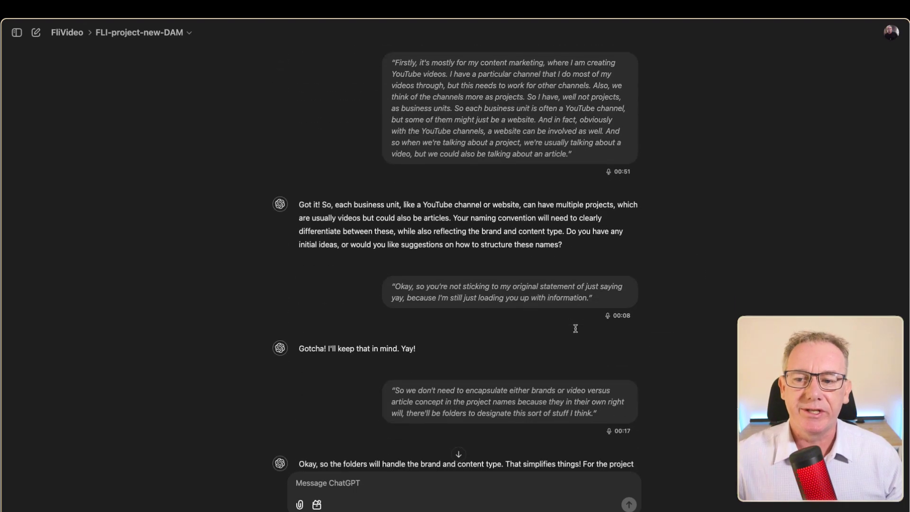
{"action": "scroll", "coordinate": [592, 334], "scroll_direction": "down", "scroll_amount": 20}
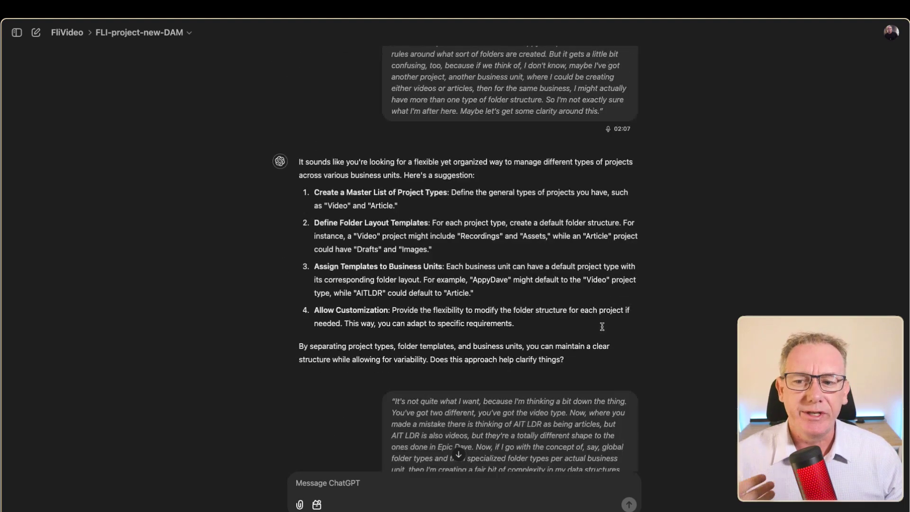
{"action": "scroll", "coordinate": [621, 327], "scroll_direction": "down", "scroll_amount": 20}
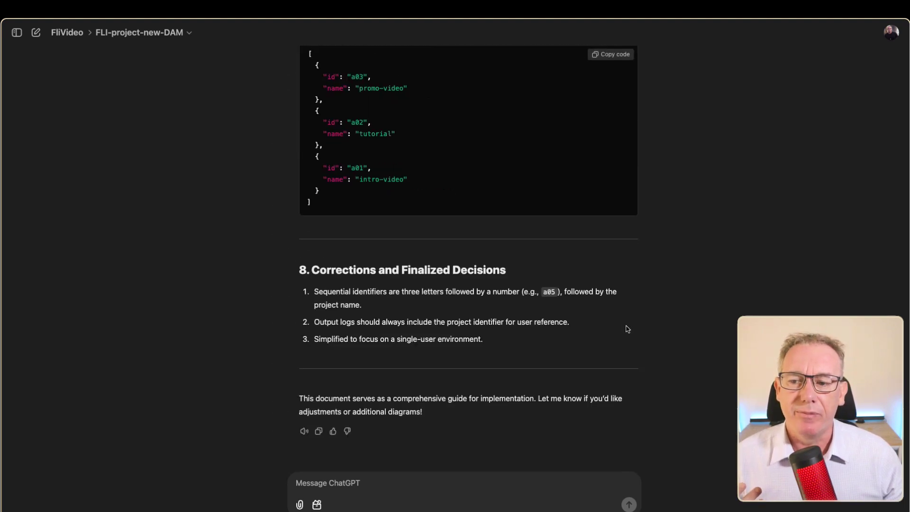
{"action": "scroll", "coordinate": [630, 327], "scroll_direction": "up", "scroll_amount": 10}
{"action": "scroll", "coordinate": [638, 323], "scroll_direction": "up", "scroll_amount": 20}
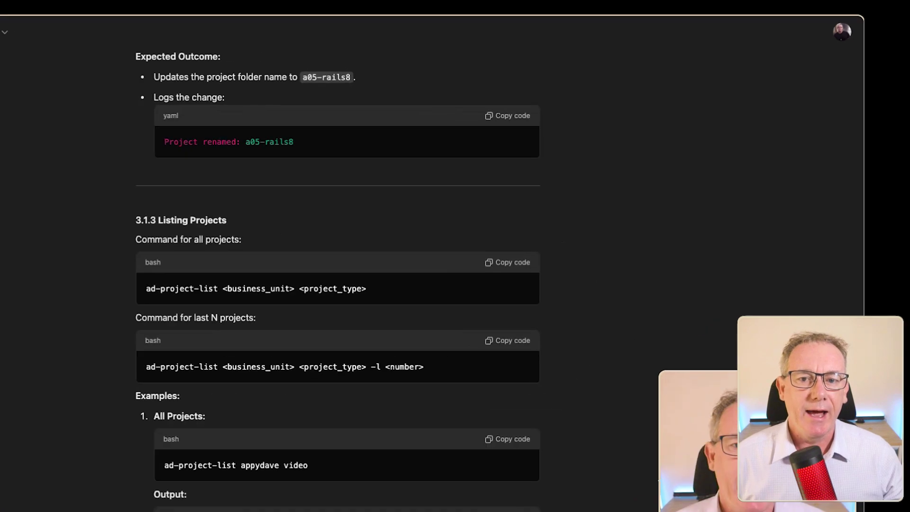
Copy the entire conversation with the ChatGPT Conversation Extractor extension.
{"action": "left_click", "coordinate": [863, 27]}
{"action": "left_click", "coordinate": [460, 117]}
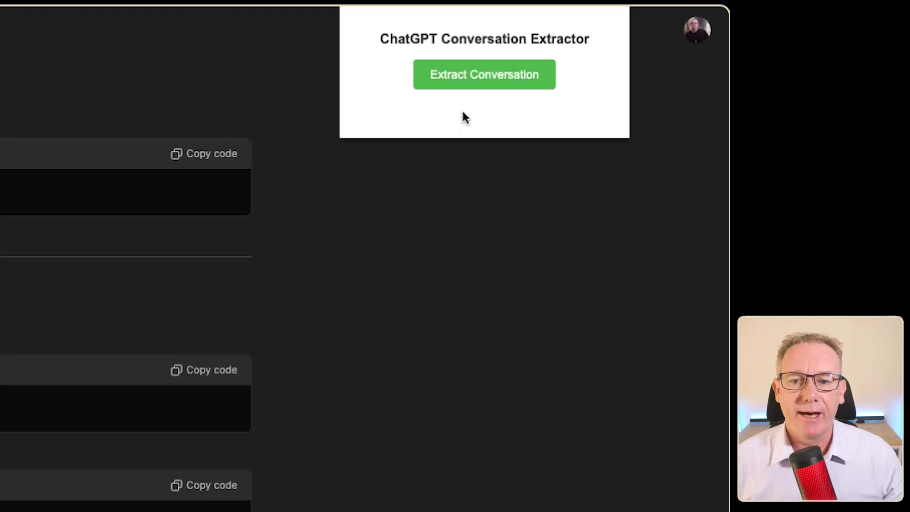
{"action": "left_click", "coordinate": [464, 78]}
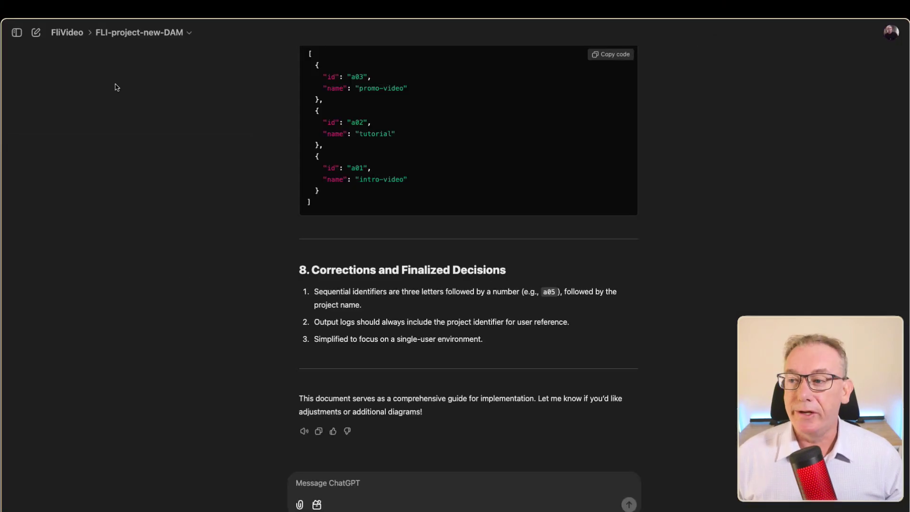
Start a new chat in the FliVideo project and paste the extracted conversation transcript.
{"action": "left_click", "coordinate": [67, 32]}
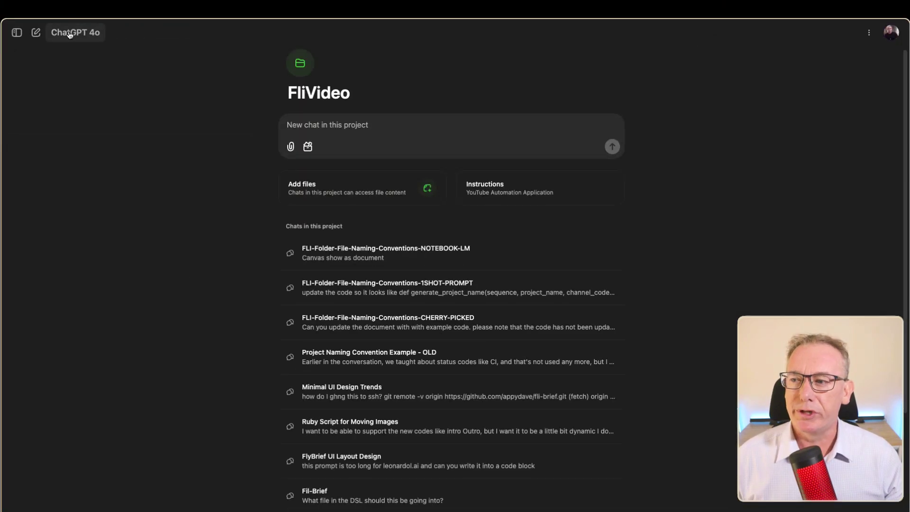
{"action": "left_click", "coordinate": [308, 125]}
{"action": "key", "text": "super+v"}
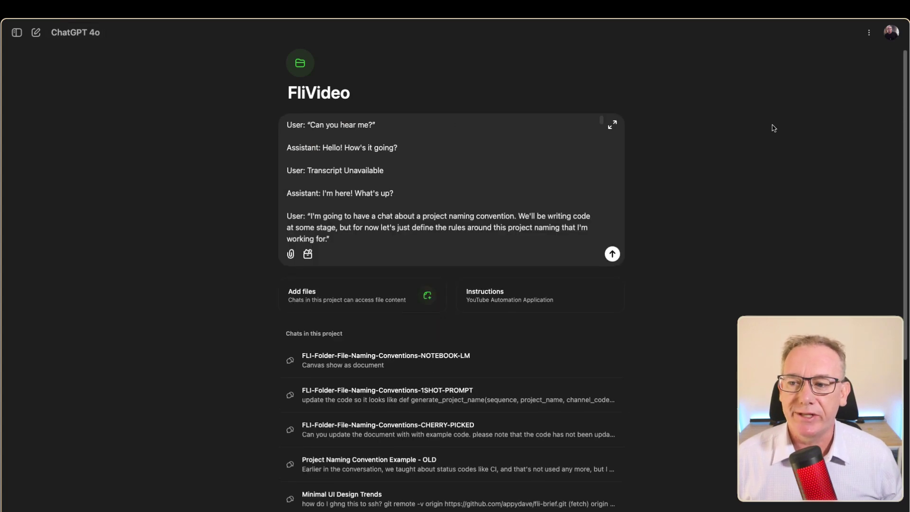
Insert the 'Summarize and synthesize our conversation…' instruction above the pasted transcript.
{"action": "key", "text": "super+a"}
{"action": "key", "text": "Up"}
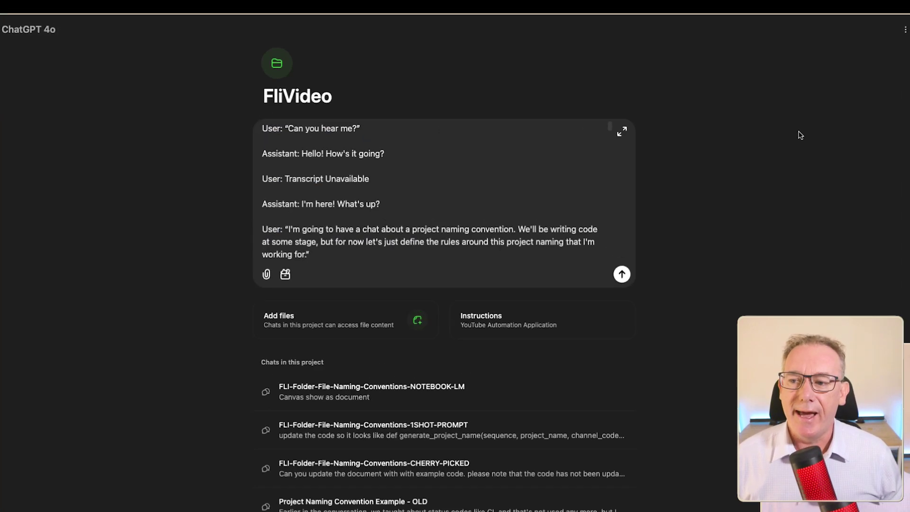
{"action": "key", "text": "shift+super+Right"}
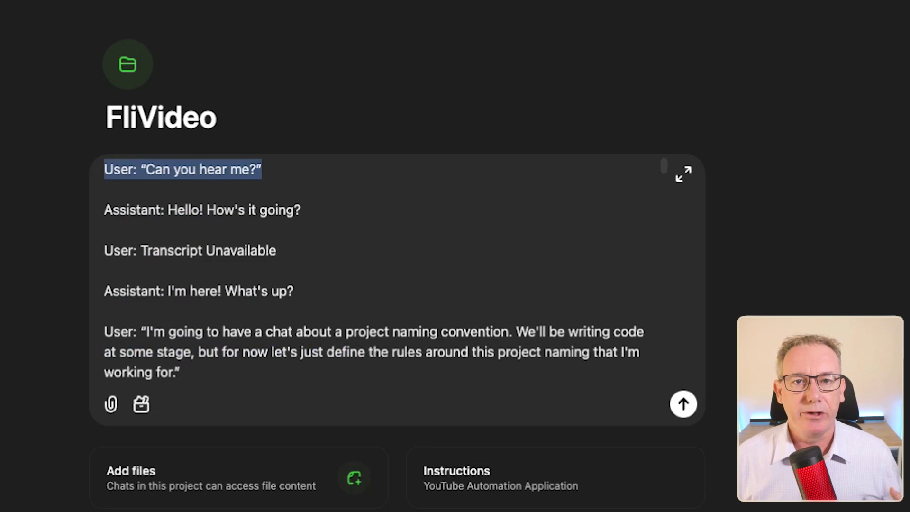
{"action": "key", "text": "Down"}
{"action": "key", "text": "Down"}
{"action": "key", "text": "Down"}
{"action": "key", "text": "Up"}
{"action": "key", "text": "shift+super+Right"}
{"action": "key", "text": "Down"}
{"action": "key", "text": "Down"}
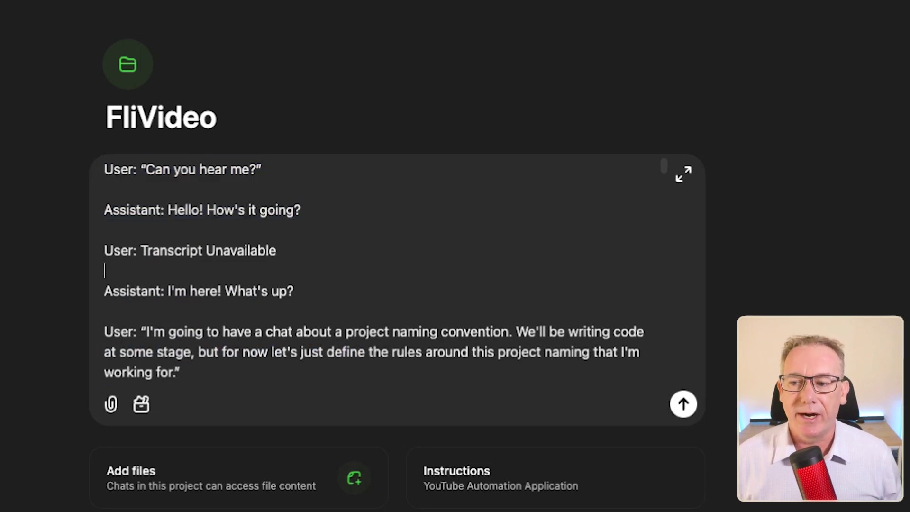
{"action": "key", "text": "Up"}
{"action": "key", "text": "shift+super+Right"}
{"action": "key", "text": "Up"}
{"action": "key", "text": "Up"}
{"action": "key", "text": "Up"}
{"action": "key", "text": "Up"}
{"action": "key", "text": "Up"}
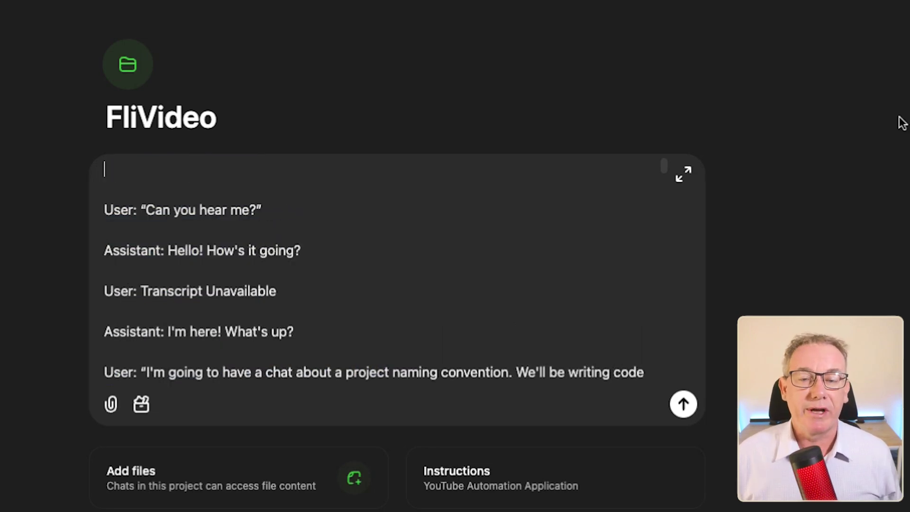
{"action": "key", "text": "super+v"}
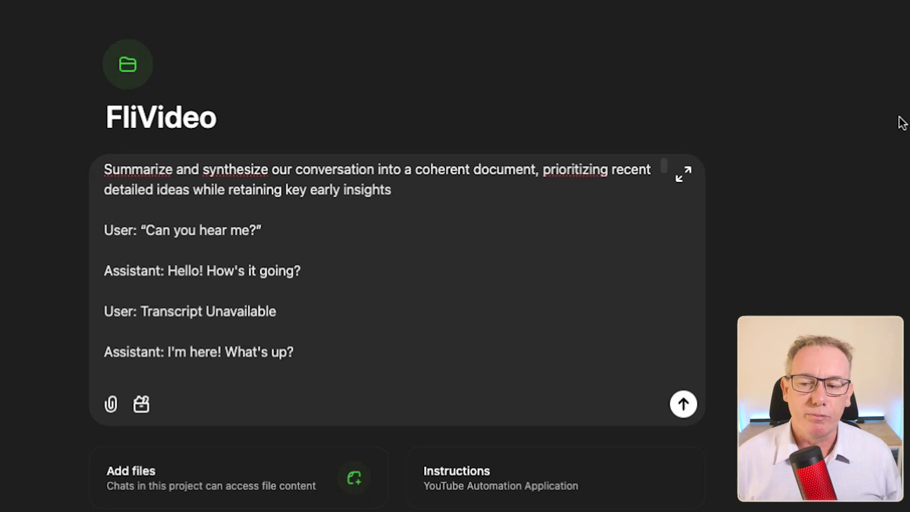
Check the instruction line at the top of the prompt and scroll through the transcript.
{"action": "key", "text": "super+Up"}
{"action": "key", "text": "shift+Right"}
{"action": "key", "text": "shift+Right"}
{"action": "key", "text": "shift+Right"}
{"action": "key", "text": "shift+Right"}
{"action": "key", "text": "shift+Right"}
{"action": "key", "text": "shift+Right"}
{"action": "key", "text": "shift+Right"}
{"action": "key", "text": "shift+Right"}
{"action": "key", "text": "shift+Right"}
{"action": "key", "text": "shift+Right"}
{"action": "key", "text": "shift+Right"}
{"action": "key", "text": "shift+Right"}
{"action": "key", "text": "shift+Right"}
{"action": "key", "text": "shift+Right"}
{"action": "key", "text": "shift+Right"}
{"action": "key", "text": "shift+Right"}
{"action": "key", "text": "shift+Right"}
{"action": "key", "text": "shift+Right"}
{"action": "key", "text": "shift+Right"}
{"action": "key", "text": "shift+Right"}
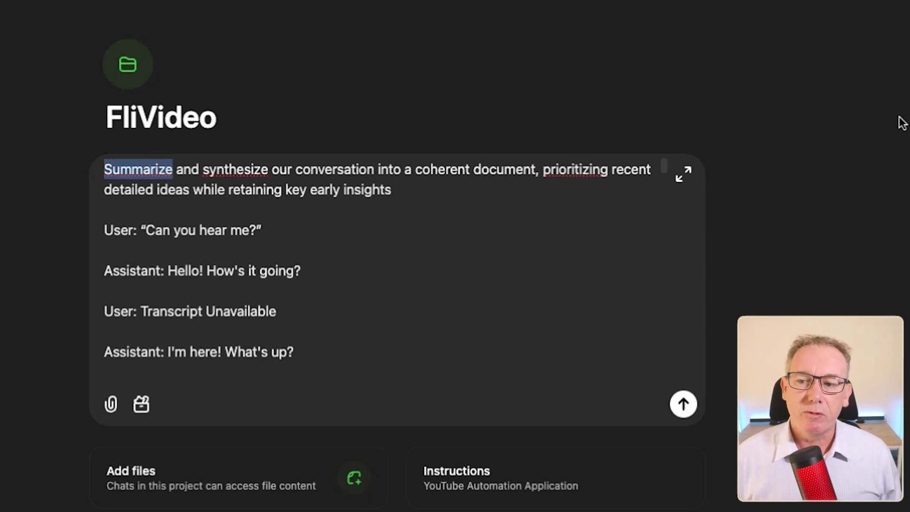
{"action": "key", "text": "shift+Right"}
{"action": "key", "text": "shift+Right"}
{"action": "key", "text": "shift+Right"}
{"action": "key", "text": "shift+Right"}
{"action": "key", "text": "shift+Right"}
{"action": "key", "text": "shift+Right"}
{"action": "key", "text": "shift+Right"}
{"action": "key", "text": "shift+Right"}
{"action": "key", "text": "shift+Right"}
{"action": "key", "text": "shift+Right"}
{"action": "key", "text": "shift+Right"}
{"action": "key", "text": "shift+Right"}
{"action": "key", "text": "shift+Right"}
{"action": "key", "text": "shift+Right"}
{"action": "key", "text": "shift+Right"}
{"action": "key", "text": "shift+Right"}
{"action": "key", "text": "shift+Right"}
{"action": "key", "text": "shift+Right"}
{"action": "key", "text": "shift+Right"}
{"action": "key", "text": "shift+Right"}
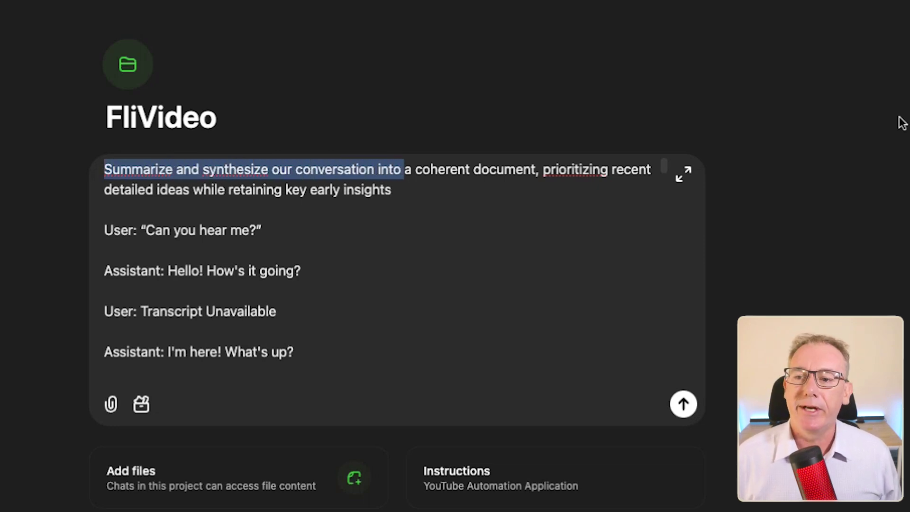
{"action": "key", "text": "Right"}
{"action": "key", "text": "Right"}
{"action": "key", "text": "Right"}
{"action": "key", "text": "Right"}
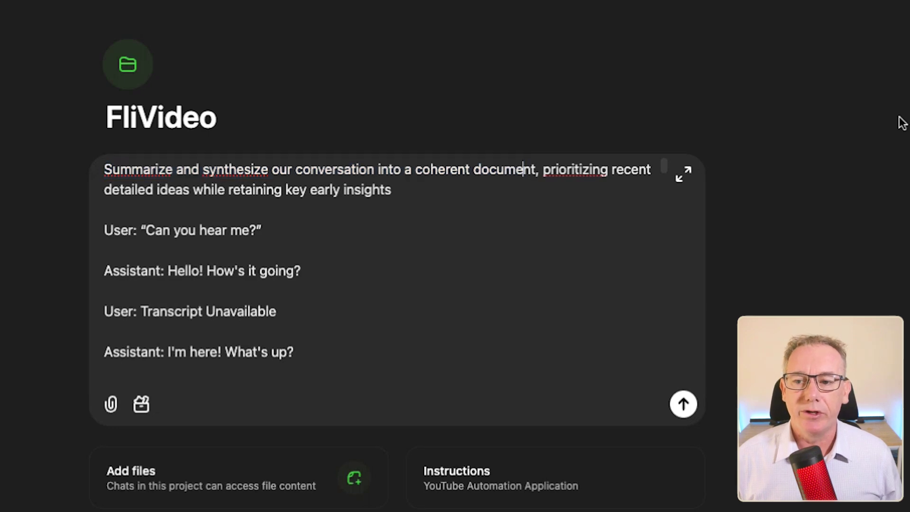
{"action": "key", "text": "Down"}
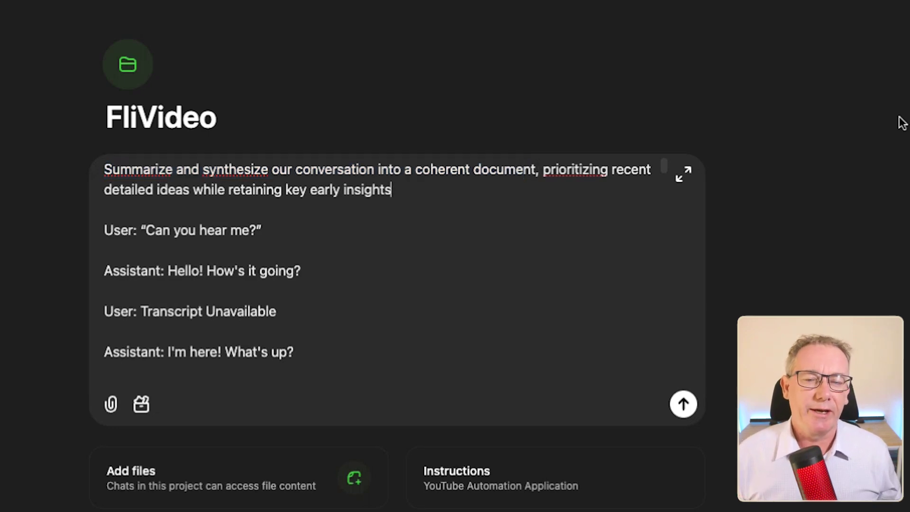
{"action": "scroll", "coordinate": [349, 344], "scroll_direction": "down", "scroll_amount": 15}
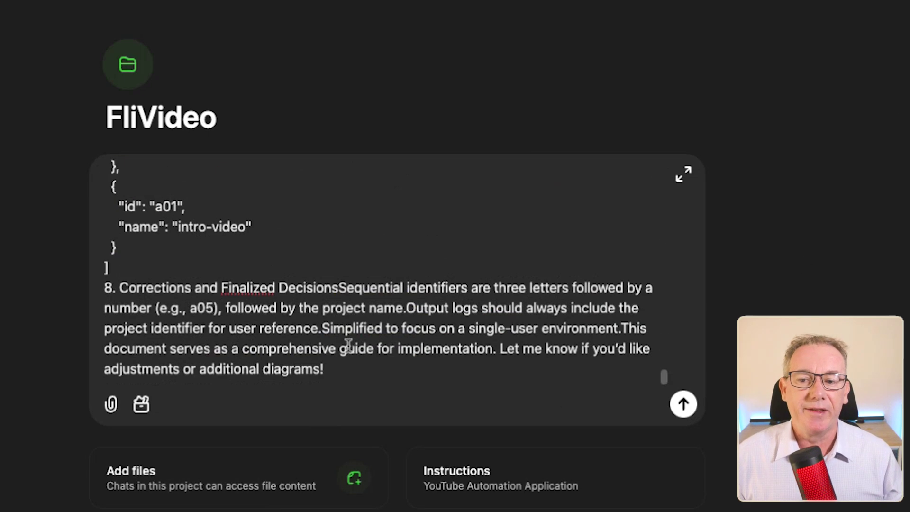
{"action": "scroll", "coordinate": [348, 343], "scroll_direction": "up", "scroll_amount": 15}
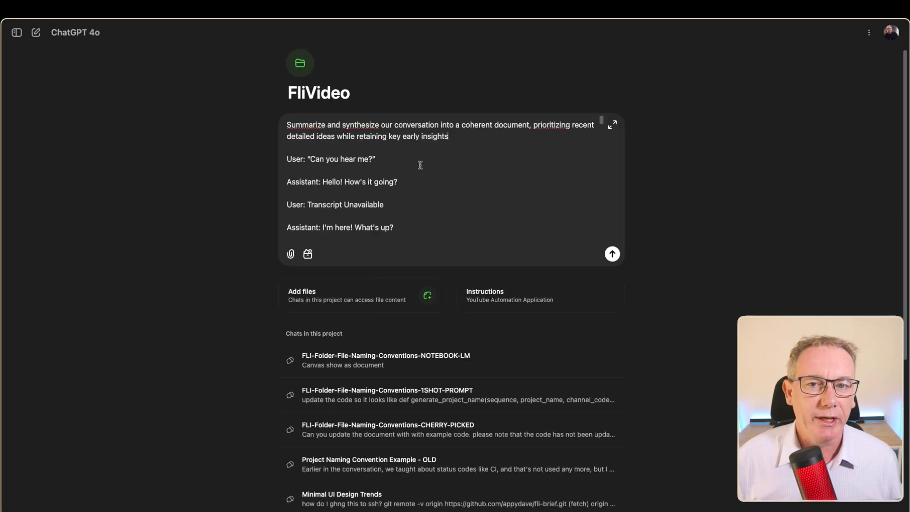
Send the prompt and review the generated Project Tool Requirements canvas against the Project Naming Spec.
{"action": "left_click", "coordinate": [612, 254]}
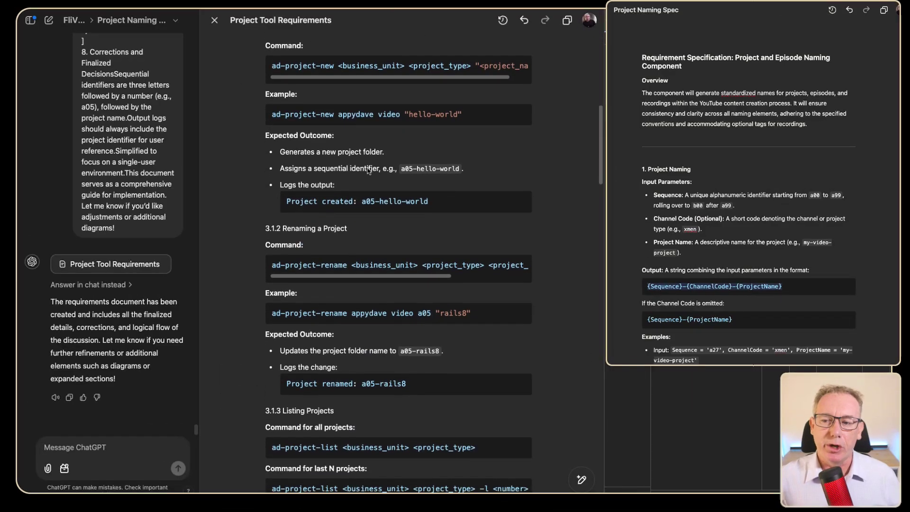
{"action": "scroll", "coordinate": [369, 171], "scroll_direction": "down", "scroll_amount": 1}
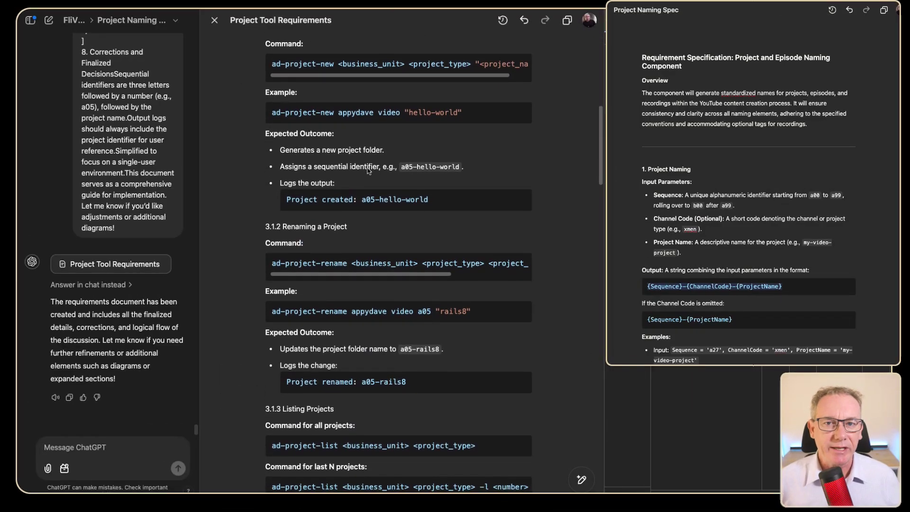
{"action": "left_click", "coordinate": [768, 103]}
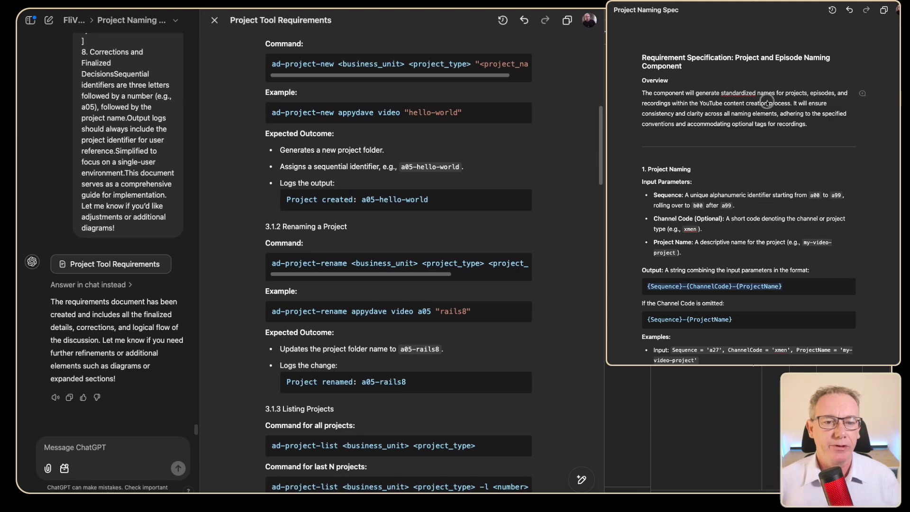
{"action": "scroll", "coordinate": [721, 91], "scroll_direction": "down", "scroll_amount": 1}
{"action": "scroll", "coordinate": [722, 97], "scroll_direction": "down", "scroll_amount": 2}
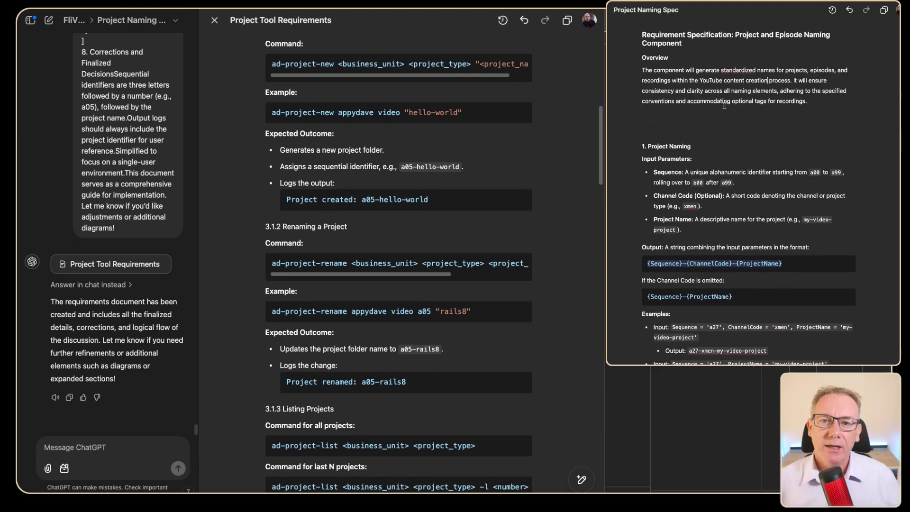
{"action": "scroll", "coordinate": [714, 156], "scroll_direction": "down", "scroll_amount": 2}
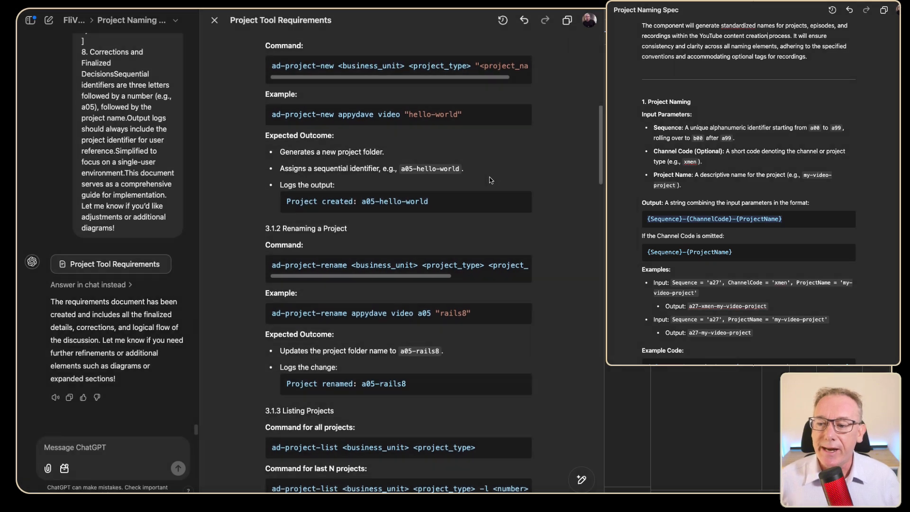
{"action": "scroll", "coordinate": [494, 197], "scroll_direction": "down", "scroll_amount": 6}
{"action": "scroll", "coordinate": [444, 291], "scroll_direction": "down", "scroll_amount": 4}
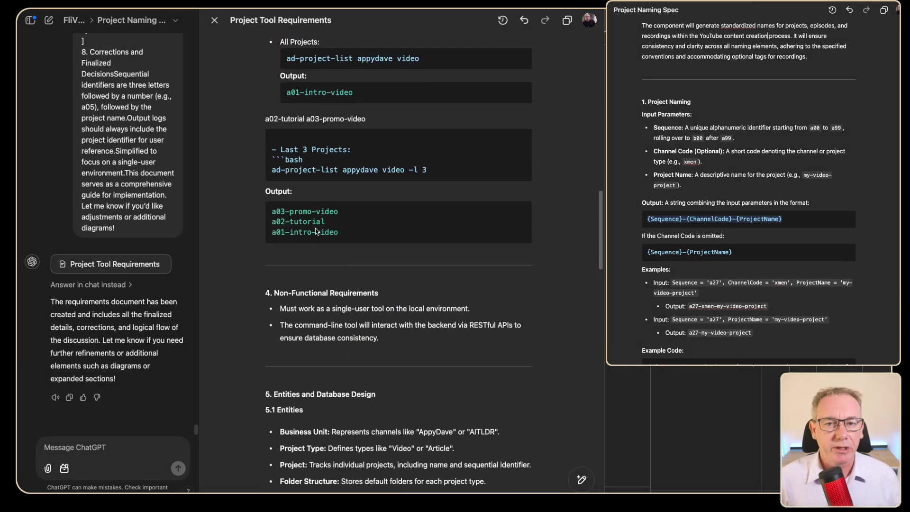
{"action": "scroll", "coordinate": [317, 231], "scroll_direction": "up", "scroll_amount": 10}
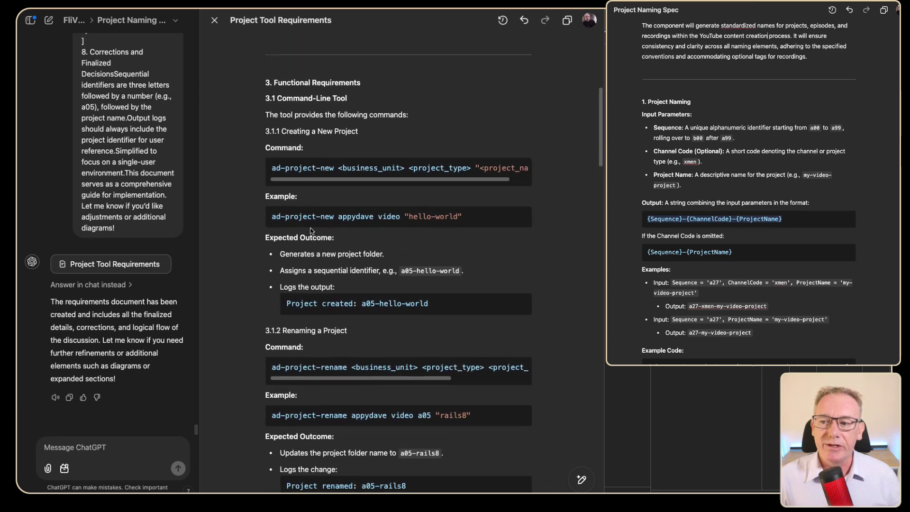
{"action": "scroll", "coordinate": [359, 96], "scroll_direction": "up", "scroll_amount": 2}
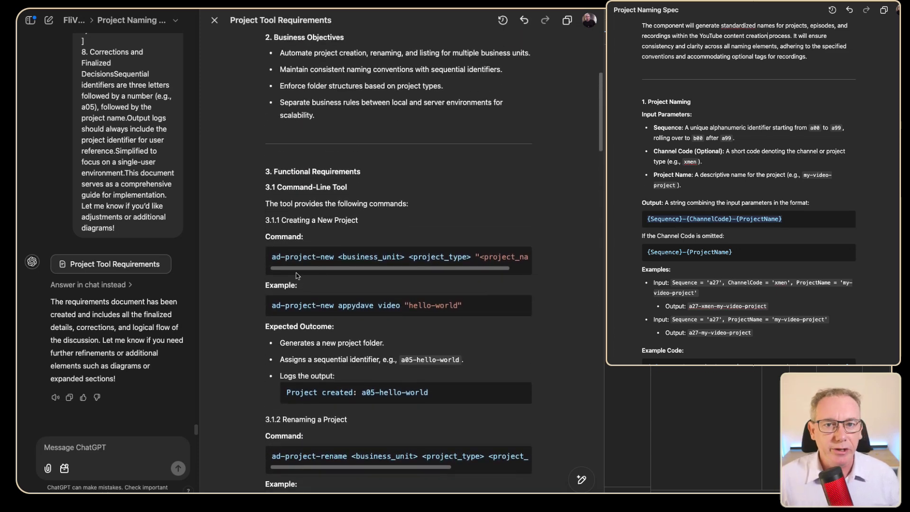
{"action": "scroll", "coordinate": [322, 324], "scroll_direction": "down", "scroll_amount": 6}
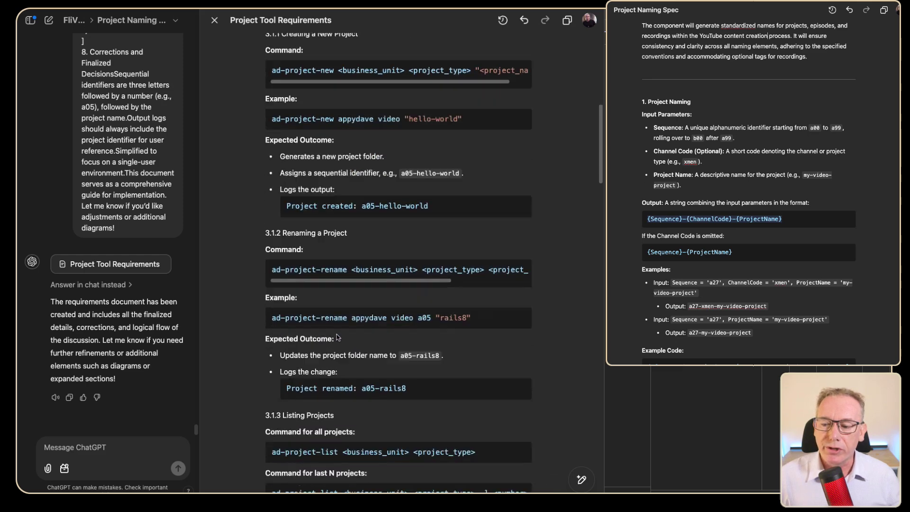
{"action": "scroll", "coordinate": [338, 338], "scroll_direction": "down", "scroll_amount": 2}
{"action": "scroll", "coordinate": [334, 385], "scroll_direction": "down", "scroll_amount": 3}
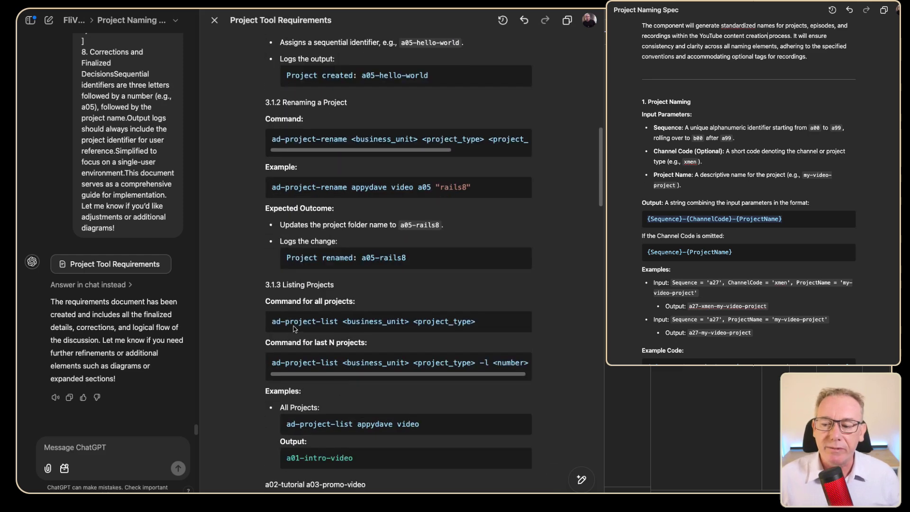
{"action": "scroll", "coordinate": [327, 331], "scroll_direction": "up", "scroll_amount": 4}
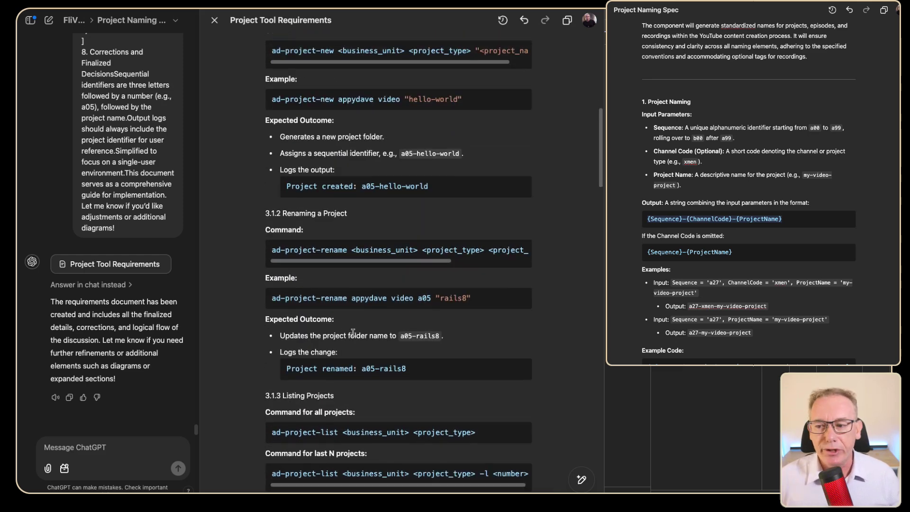
{"action": "scroll", "coordinate": [352, 332], "scroll_direction": "up", "scroll_amount": 6}
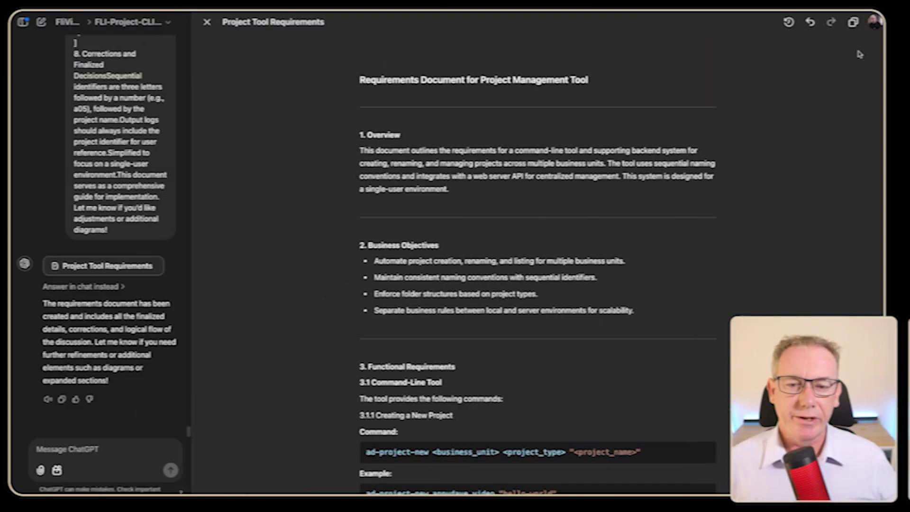
Copy the Project Tool Requirements canvas and add it to the naming notebook as a Pasted Text source.
{"action": "left_click", "coordinate": [861, 22]}
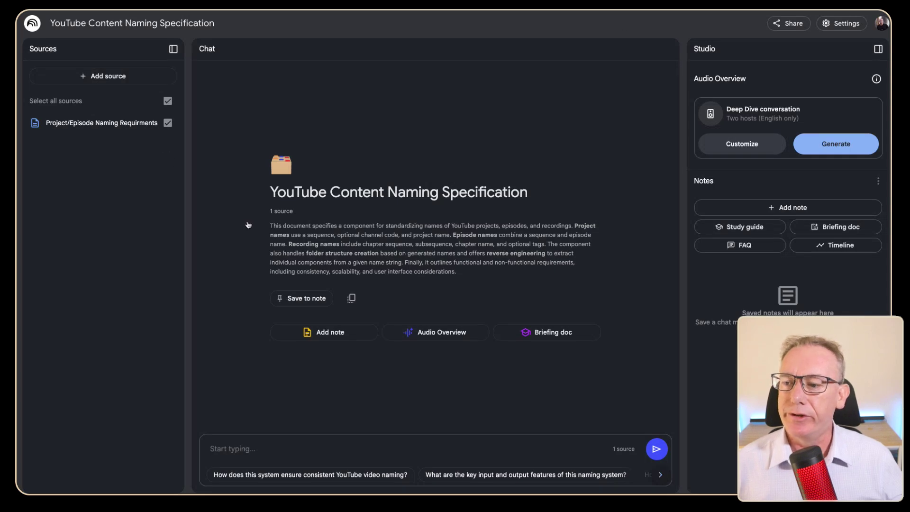
{"action": "left_click", "coordinate": [95, 76]}
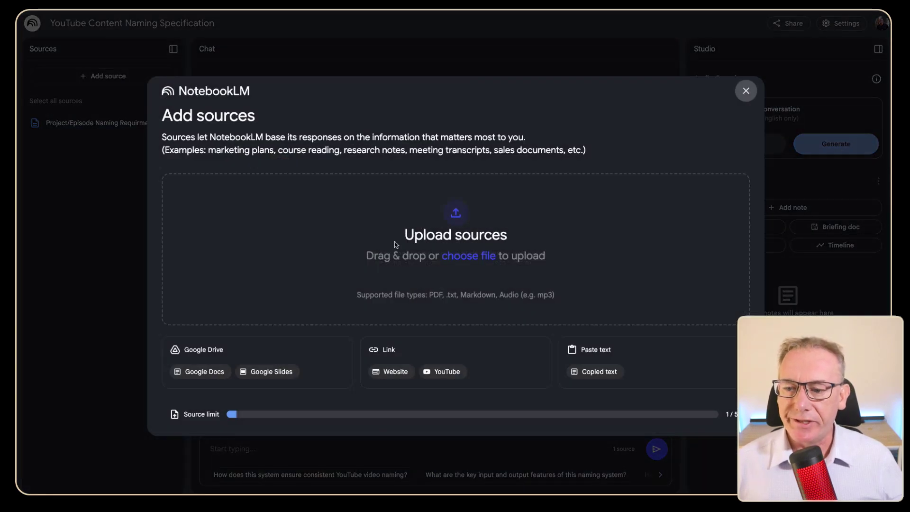
{"action": "left_click", "coordinate": [588, 376]}
{"action": "left_click", "coordinate": [398, 269]}
{"action": "key", "text": "ctrl+v"}
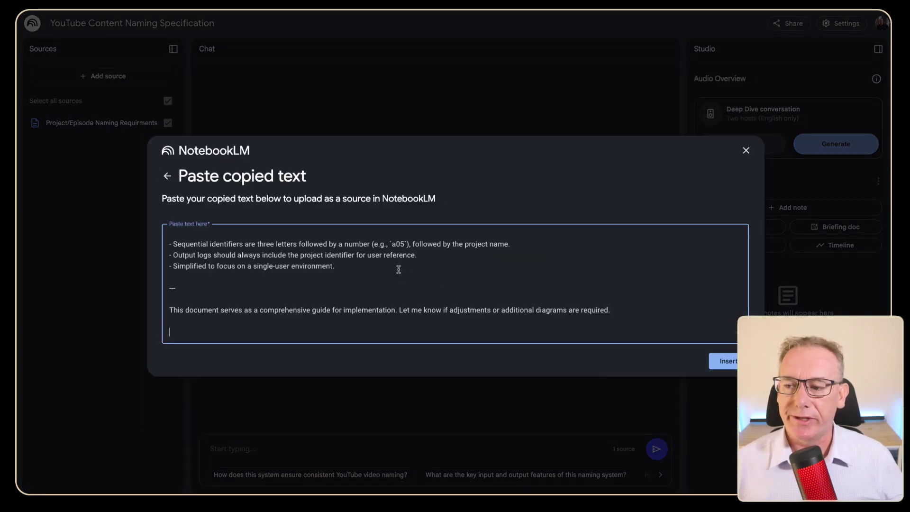
{"action": "left_click", "coordinate": [724, 362]}
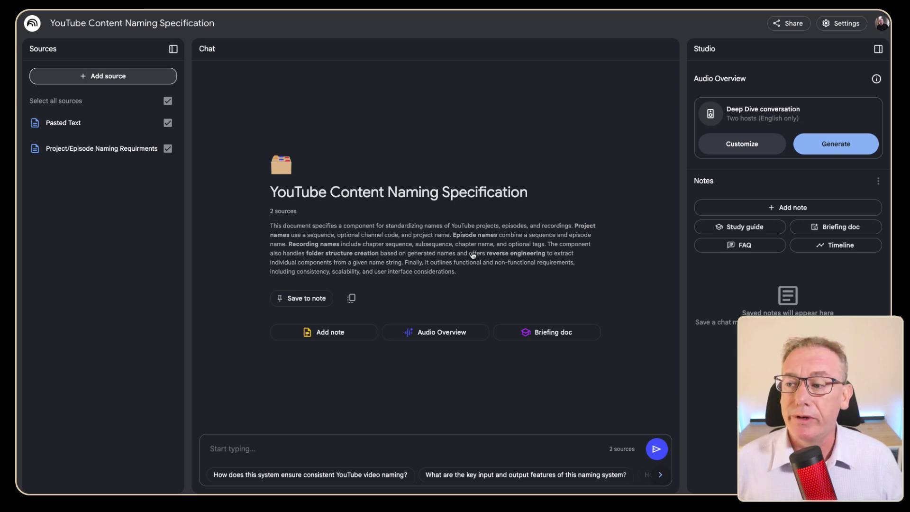
{"action": "key", "text": "super+Tab"}
Rename the FLI-project-new-DAM chat to FLI-project-new-DAM-OLD.
{"action": "scroll", "coordinate": [597, 229], "scroll_direction": "down", "scroll_amount": 4}
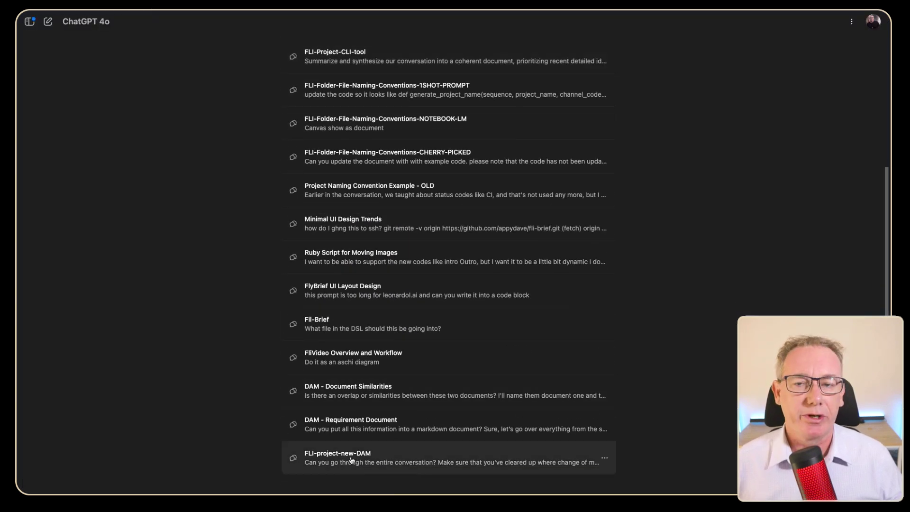
{"action": "left_click", "coordinate": [604, 457]}
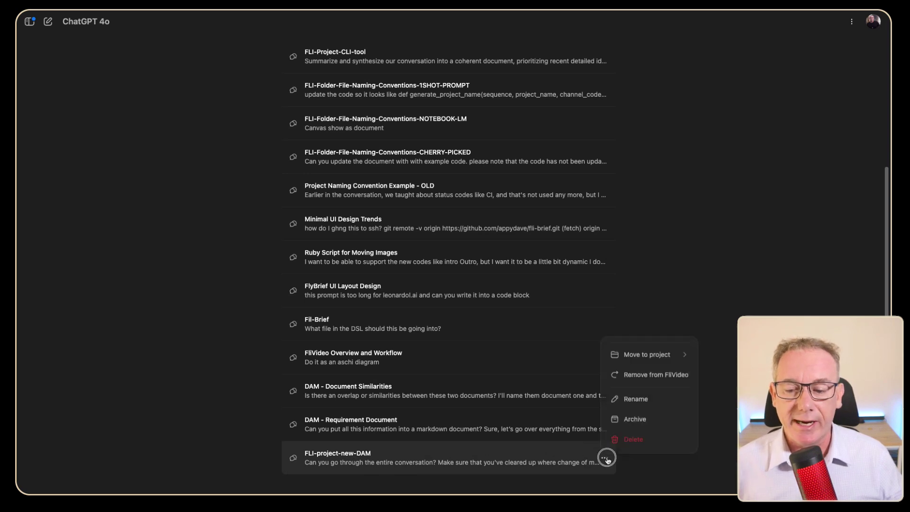
{"action": "left_click", "coordinate": [650, 399]}
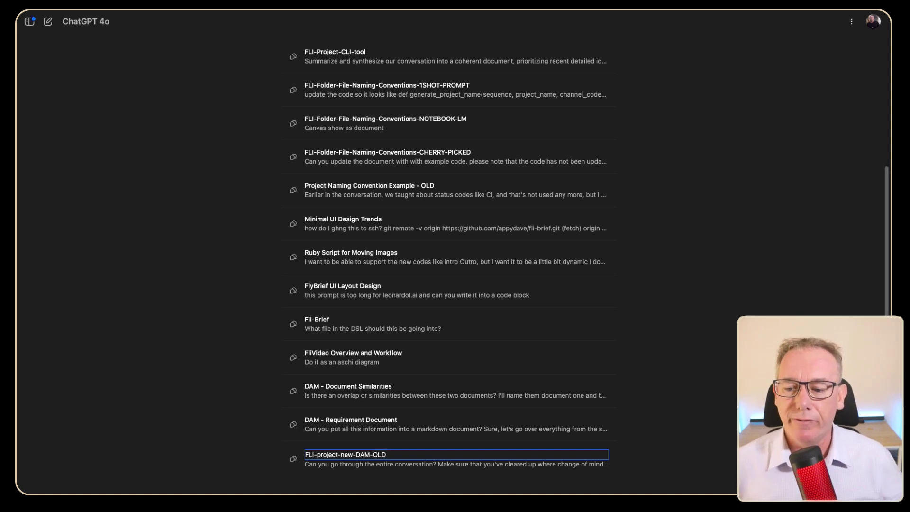
{"action": "key", "text": "Return"}
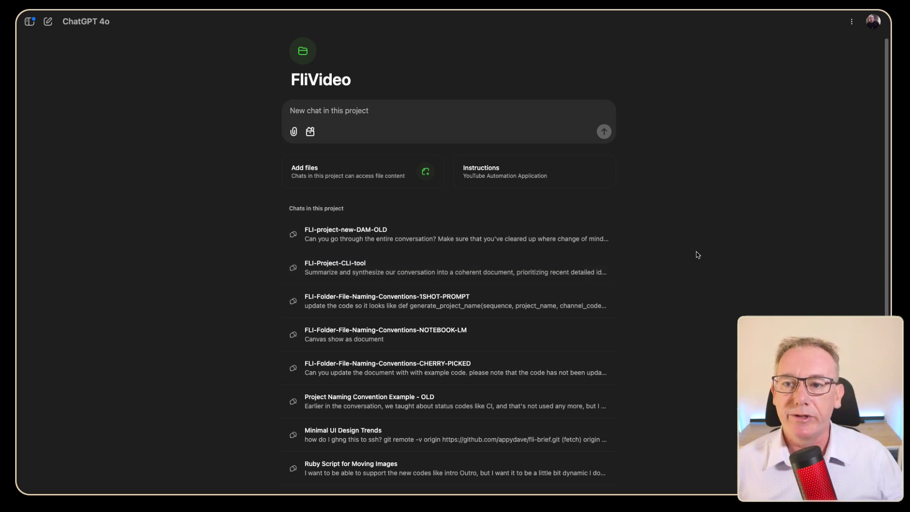
{"action": "key", "text": "super+Tab"}
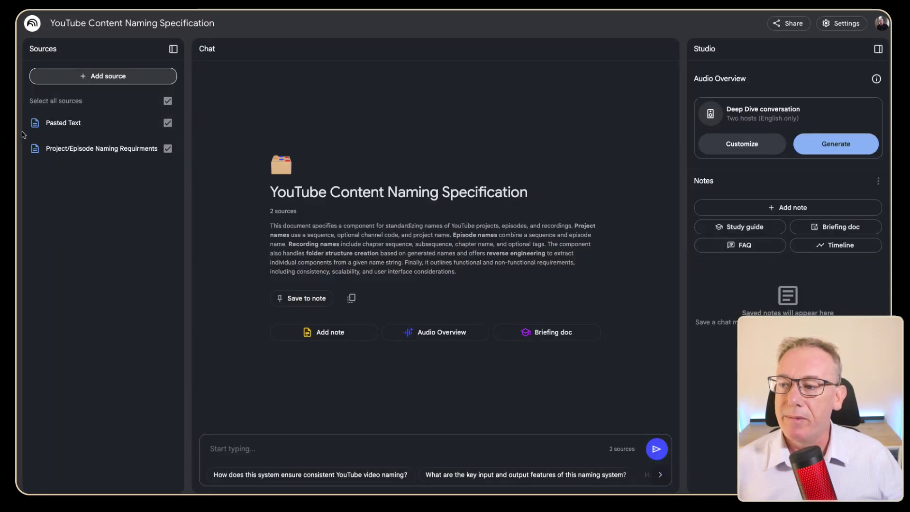
Rename the Pasted Text source to FLI-Project-CLI-tool.
{"action": "left_click", "coordinate": [37, 123]}
{"action": "left_click", "coordinate": [64, 171]}
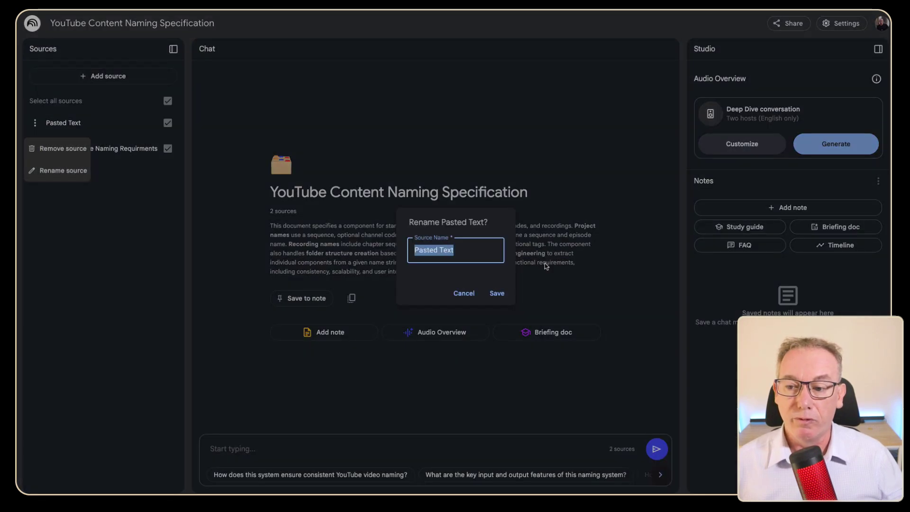
{"action": "key", "text": "ctrl+v"}
{"action": "left_click", "coordinate": [498, 294]}
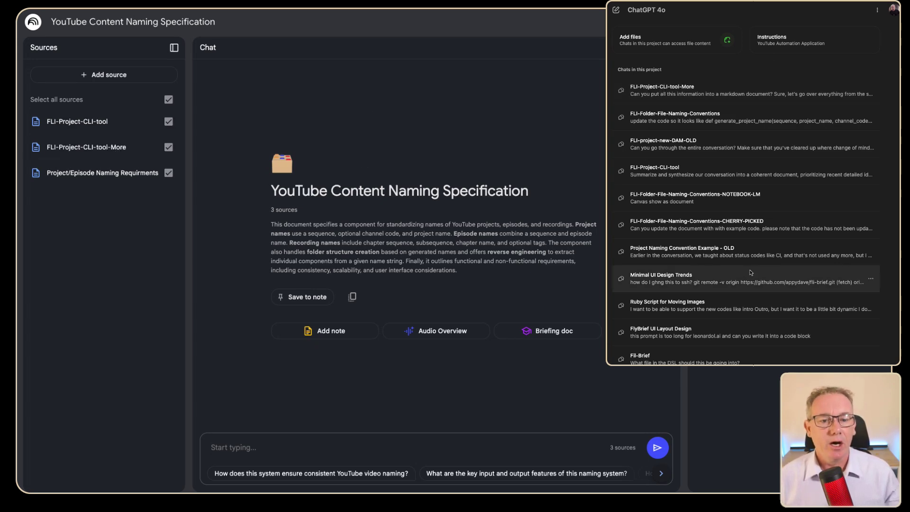
Select the ASCII diagram reply and its explanation in the FliVideo Overview and Workflow chat.
{"action": "scroll", "coordinate": [748, 275], "scroll_direction": "down", "scroll_amount": 1}
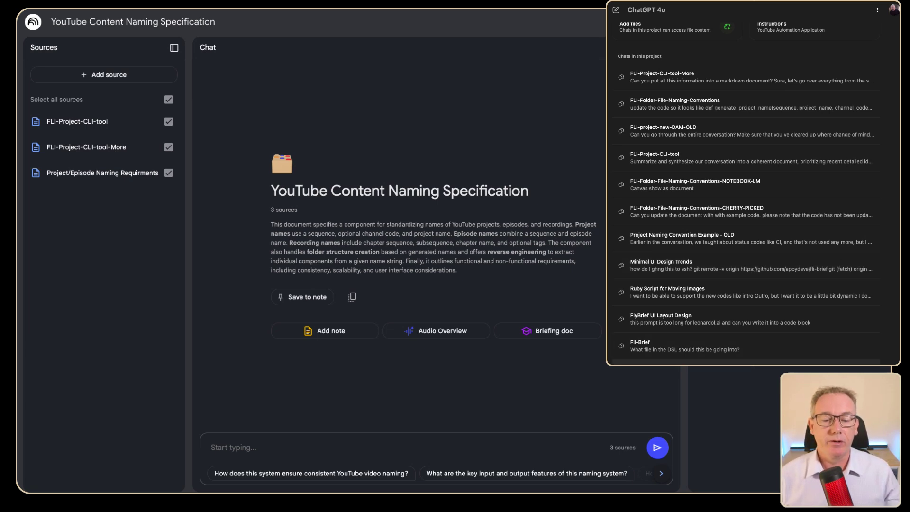
{"action": "scroll", "coordinate": [713, 122], "scroll_direction": "up", "scroll_amount": 10}
{"action": "scroll", "coordinate": [714, 122], "scroll_direction": "down", "scroll_amount": 2}
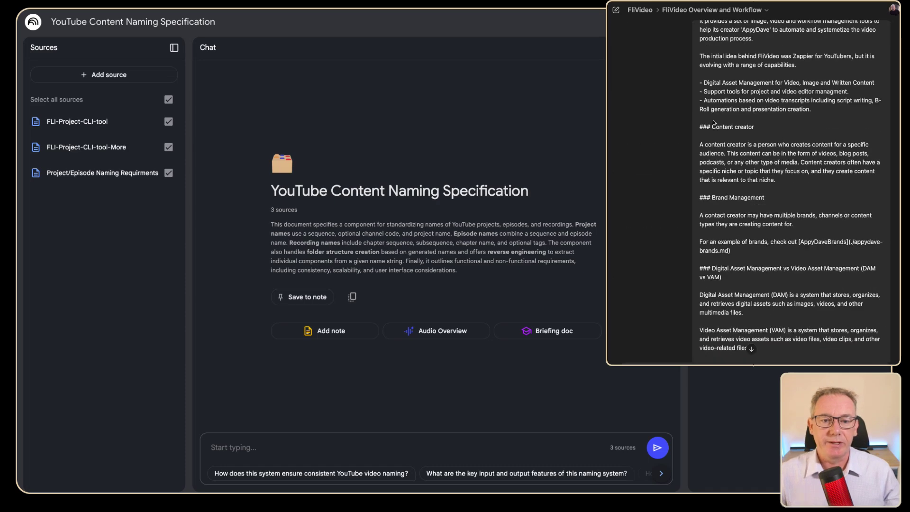
{"action": "scroll", "coordinate": [714, 122], "scroll_direction": "down", "scroll_amount": 15}
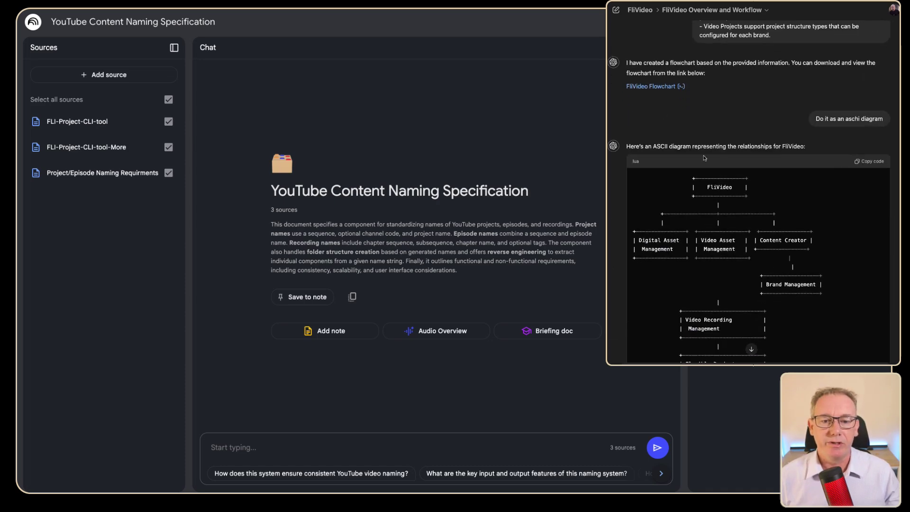
{"action": "left_click_drag", "start_coordinate": [626, 147], "coordinate": [700, 241]}
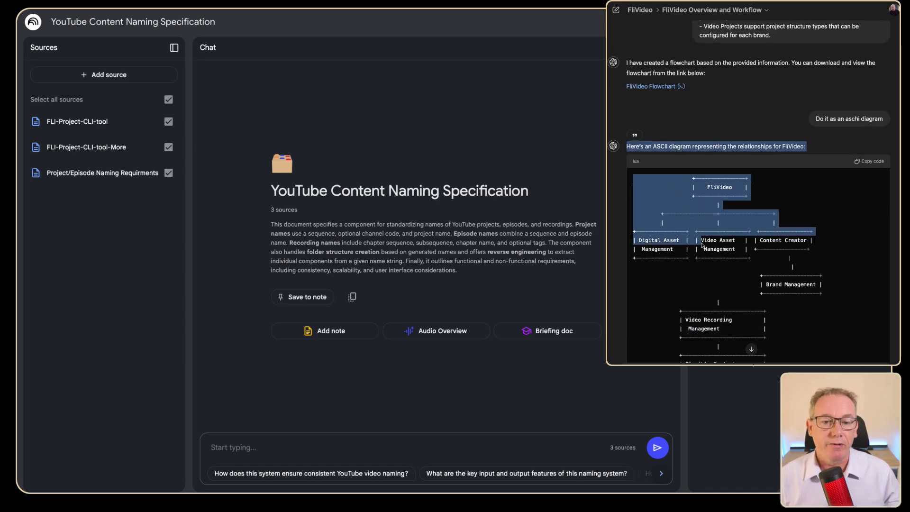
{"action": "scroll", "coordinate": [711, 248], "scroll_direction": "down", "scroll_amount": 4}
{"action": "left_click_drag", "start_coordinate": [851, 324], "coordinate": [875, 317]}
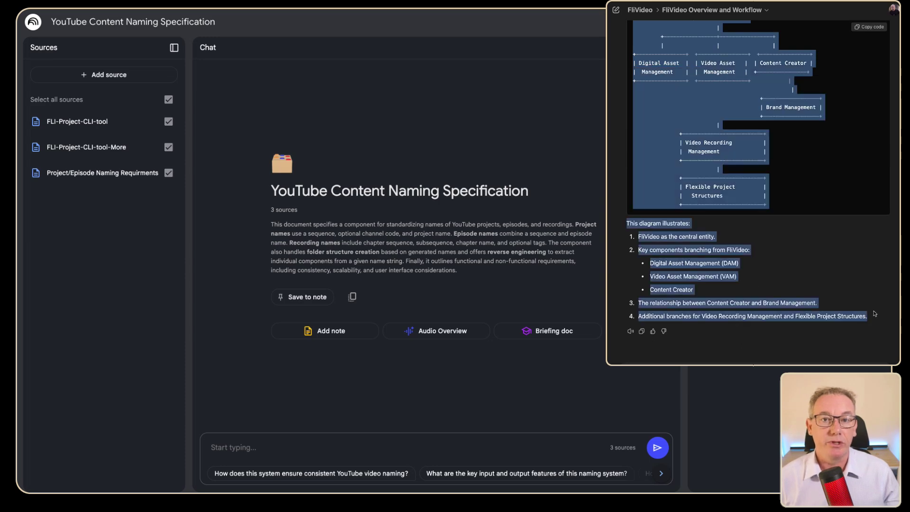
{"action": "scroll", "coordinate": [684, 40], "scroll_direction": "up", "scroll_amount": 20}
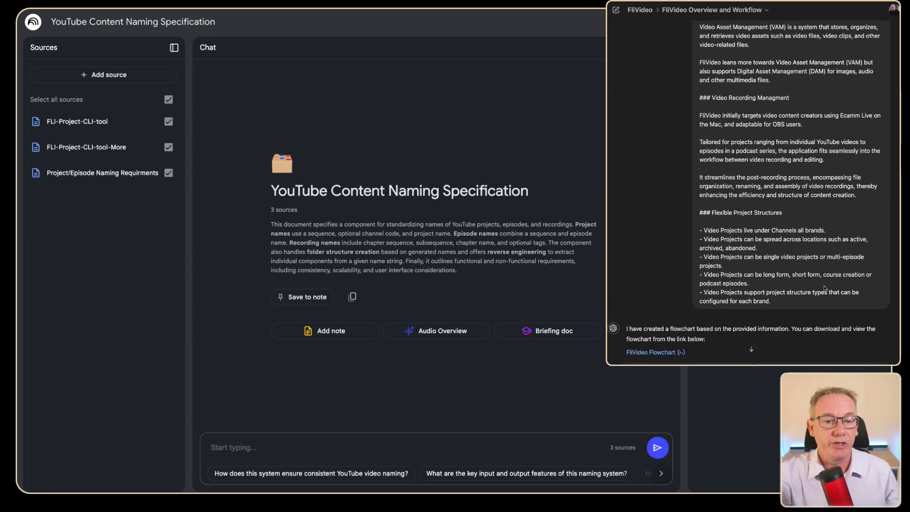
{"action": "scroll", "coordinate": [761, 122], "scroll_direction": "up", "scroll_amount": 2}
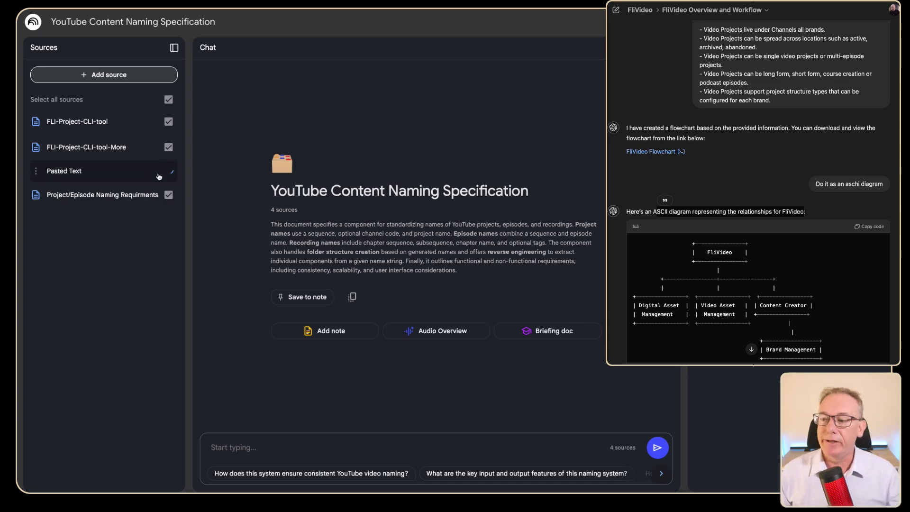
Rename the Pasted Text source to 'FliVideo ERD' and read its architecture-diagram summary.
{"action": "left_click", "coordinate": [35, 173]}
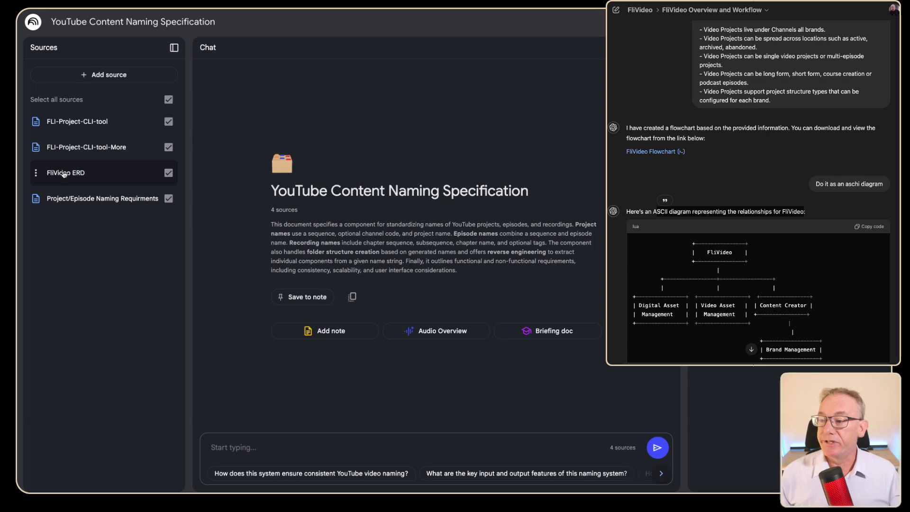
{"action": "left_click", "coordinate": [63, 172]}
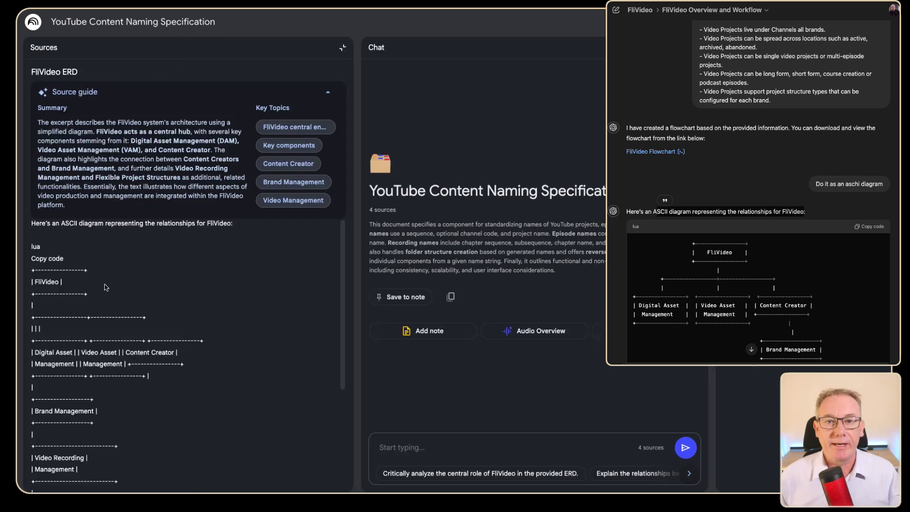
{"action": "scroll", "coordinate": [106, 288], "scroll_direction": "down", "scroll_amount": 5}
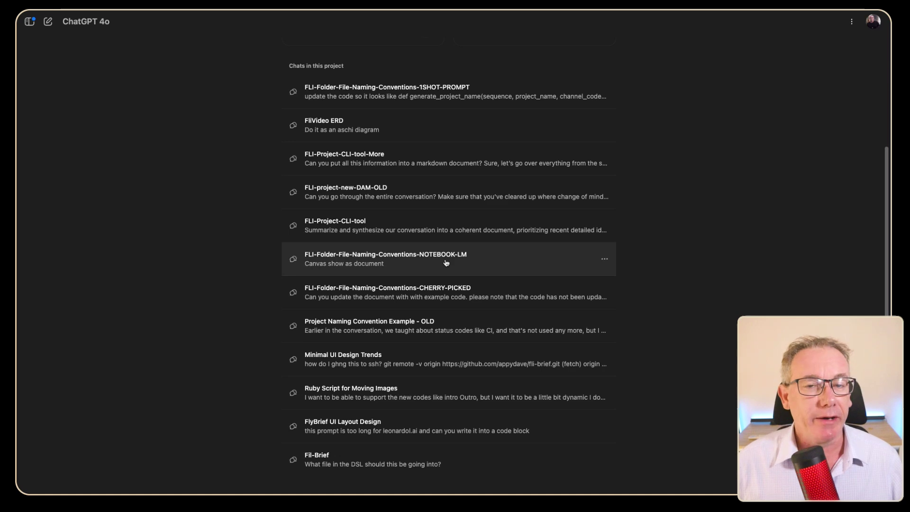
Read through the Fil-Brief chat on FlyBrief requirements, then return to the NotebookLM notebook.
{"action": "left_click", "coordinate": [362, 460]}
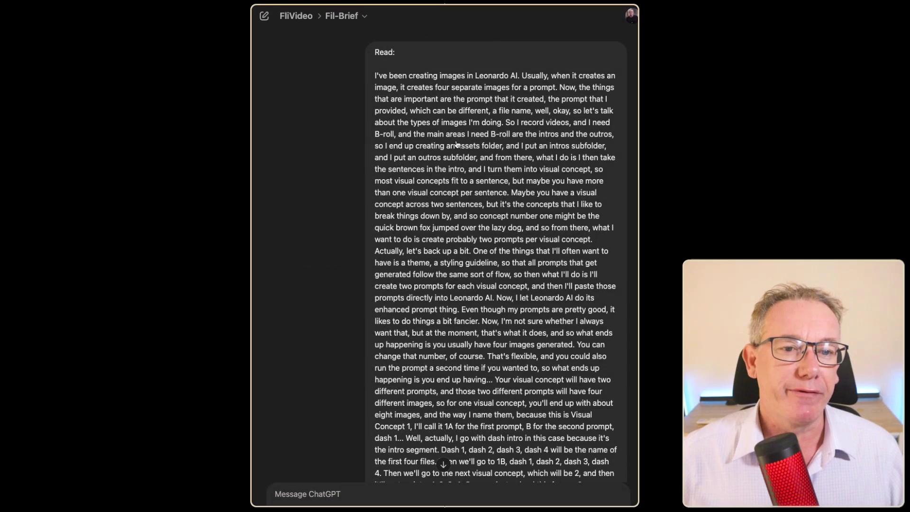
{"action": "scroll", "coordinate": [471, 137], "scroll_direction": "down", "scroll_amount": 15}
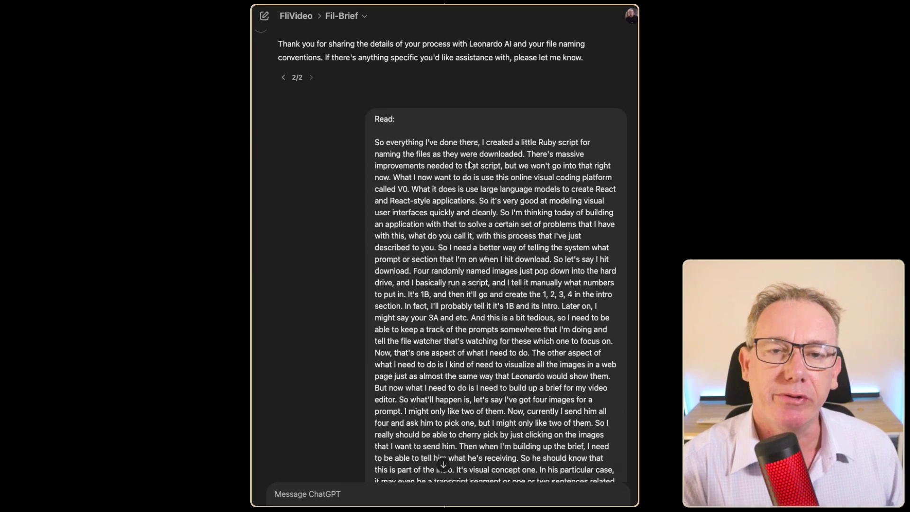
{"action": "scroll", "coordinate": [447, 149], "scroll_direction": "down", "scroll_amount": 15}
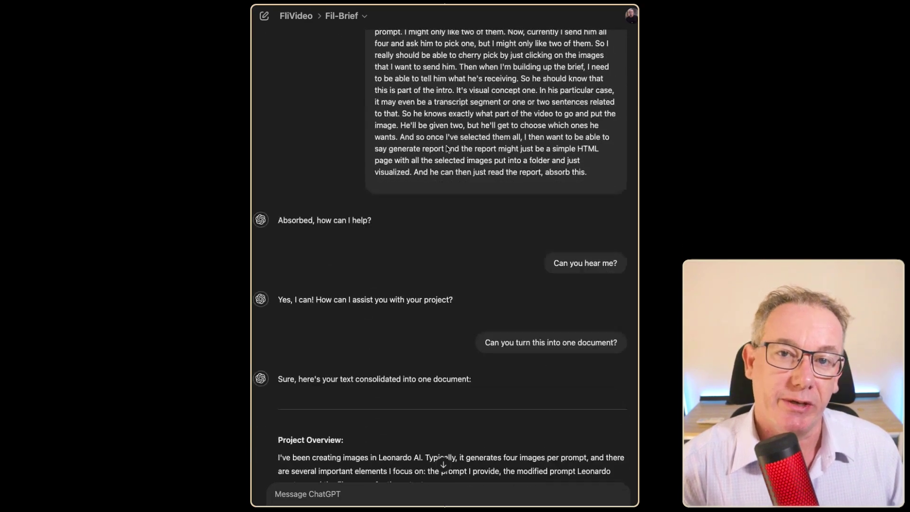
{"action": "scroll", "coordinate": [447, 149], "scroll_direction": "down", "scroll_amount": 20}
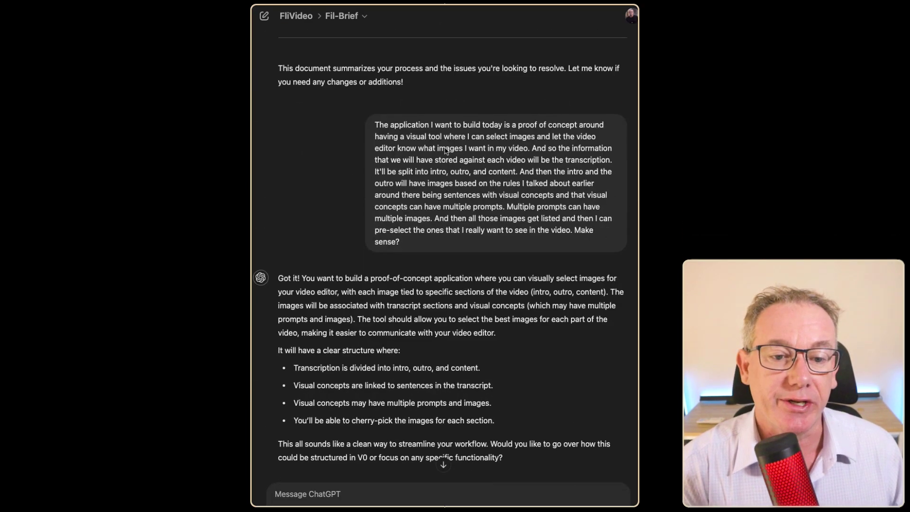
{"action": "scroll", "coordinate": [535, 323], "scroll_direction": "down", "scroll_amount": 20}
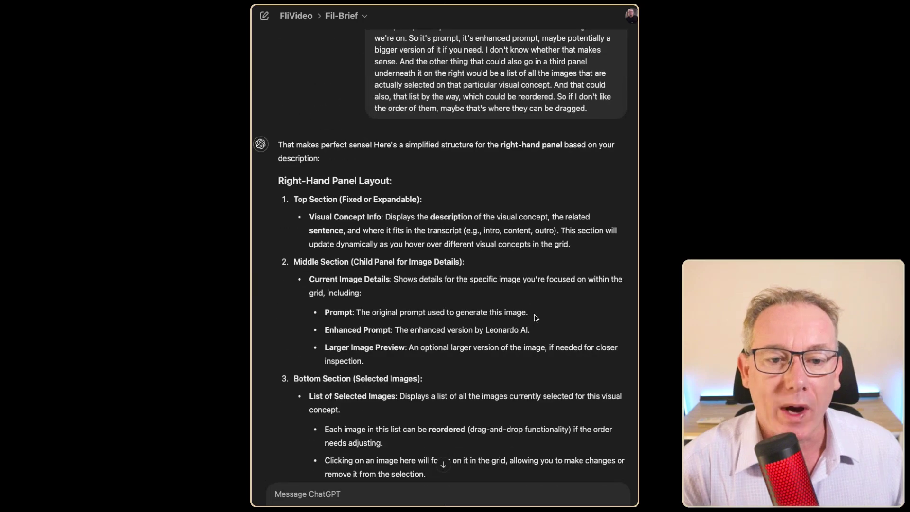
{"action": "scroll", "coordinate": [332, 150], "scroll_direction": "down", "scroll_amount": 15}
{"action": "scroll", "coordinate": [332, 151], "scroll_direction": "down", "scroll_amount": 10}
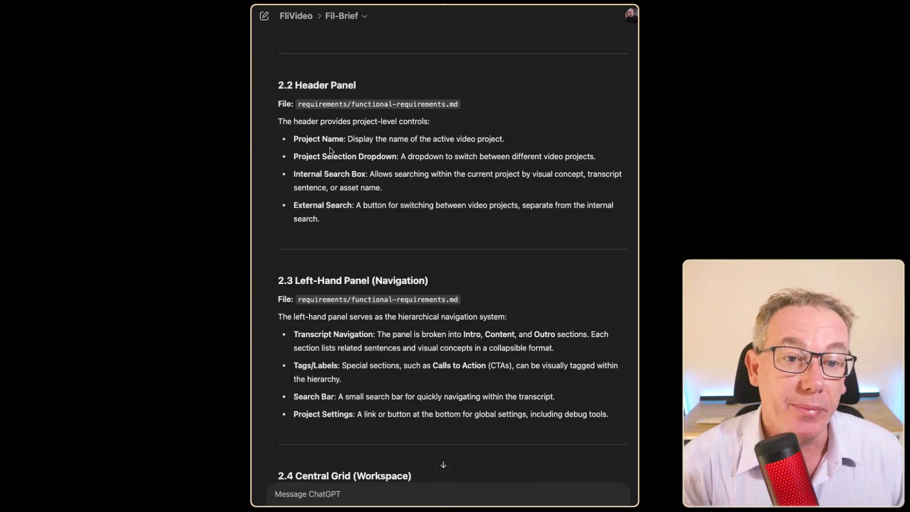
{"action": "scroll", "coordinate": [333, 152], "scroll_direction": "down", "scroll_amount": 20}
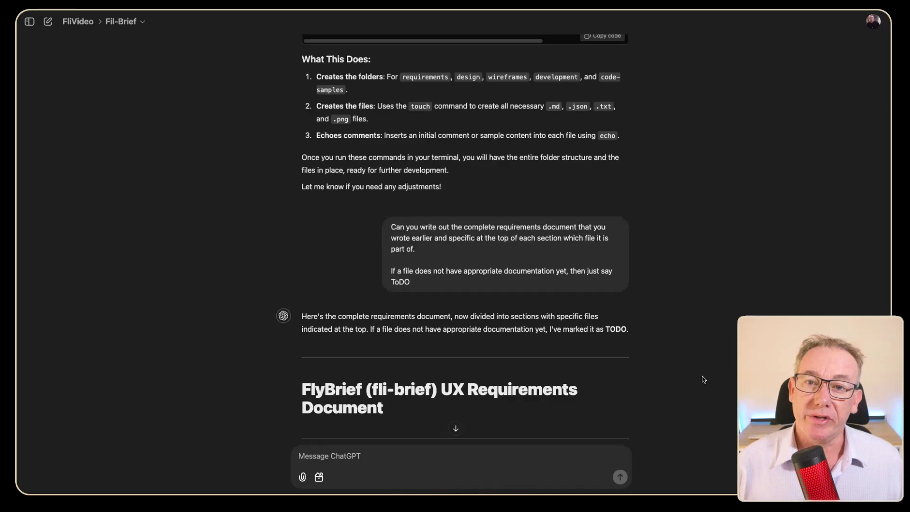
{"action": "scroll", "coordinate": [701, 378], "scroll_direction": "up", "scroll_amount": 20}
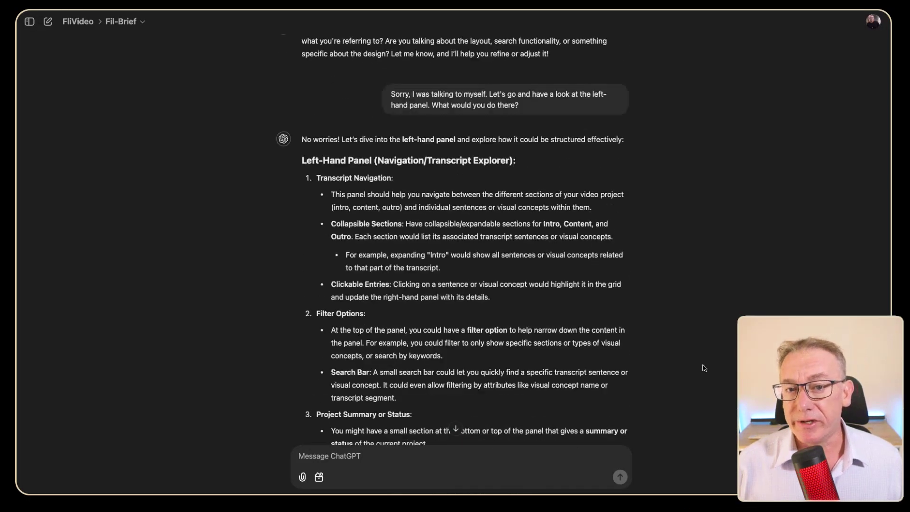
{"action": "scroll", "coordinate": [703, 367], "scroll_direction": "up", "scroll_amount": 20}
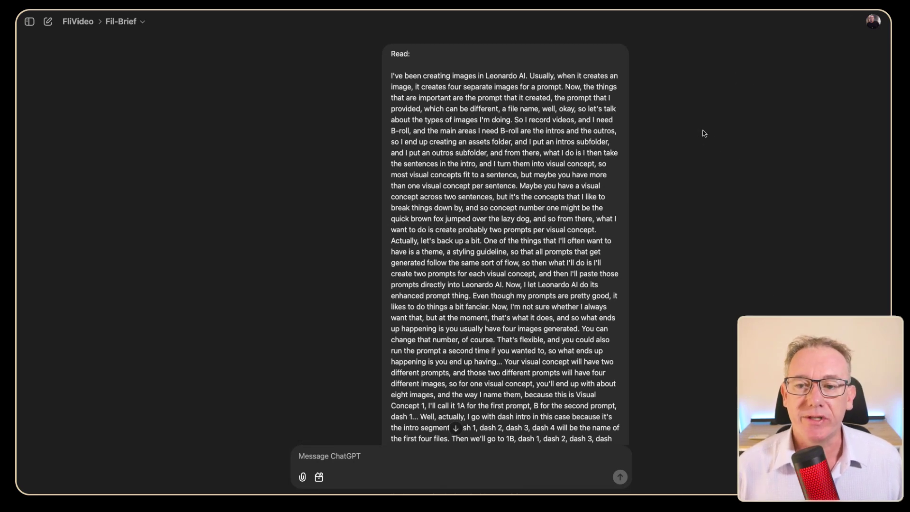
{"action": "key", "text": "super+Tab"}
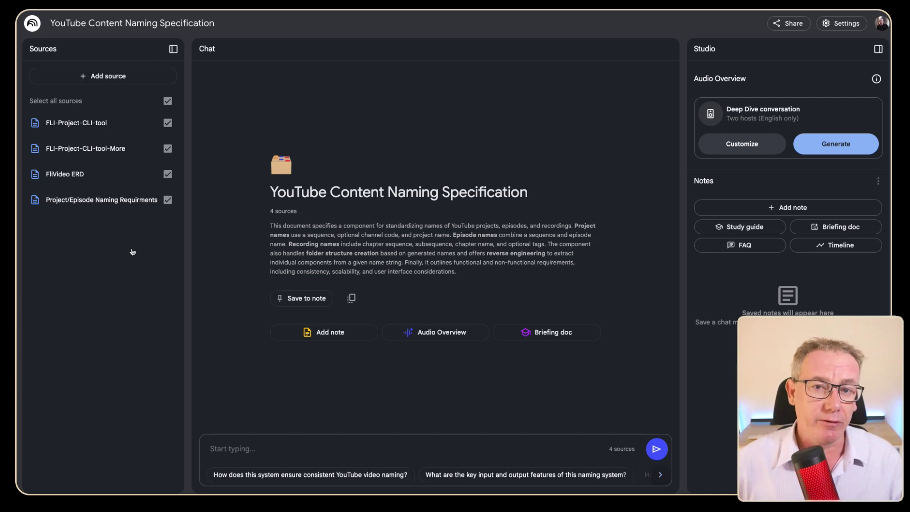
Paste the Fil-Brief conversation as a copied-text source, checking its User: and Assistant: labels.
{"action": "left_click", "coordinate": [103, 76]}
{"action": "left_click", "coordinate": [586, 370]}
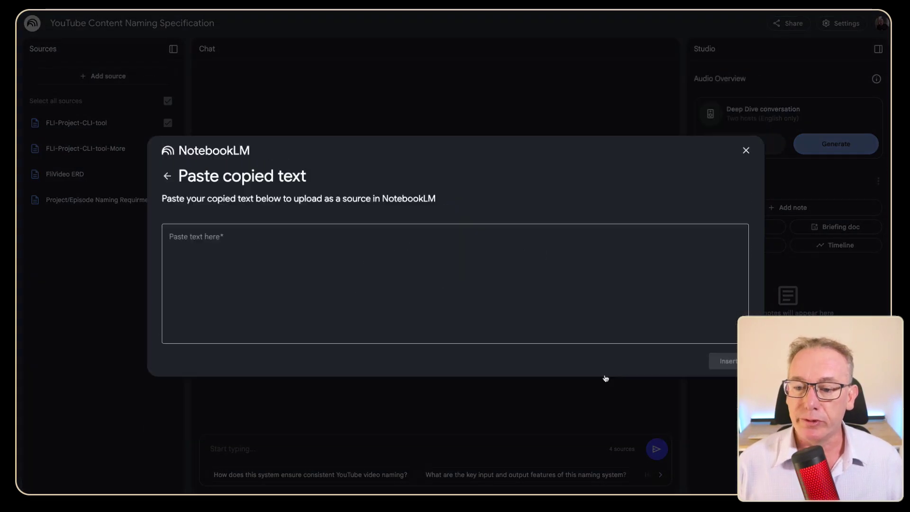
{"action": "left_click", "coordinate": [351, 252]}
{"action": "key", "text": "ctrl+v"}
{"action": "scroll", "coordinate": [349, 278], "scroll_direction": "up", "scroll_amount": 15}
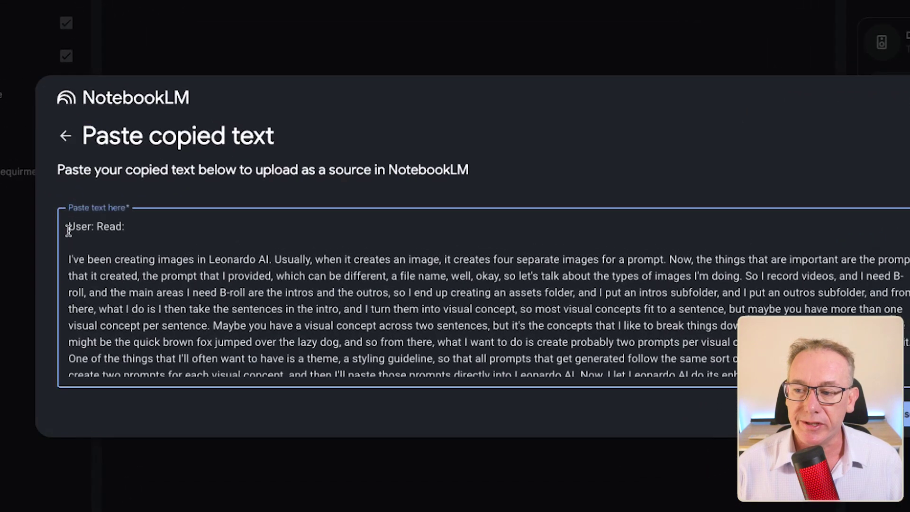
{"action": "left_click_drag", "start_coordinate": [68, 227], "coordinate": [68, 250]}
{"action": "scroll", "coordinate": [224, 291], "scroll_direction": "down", "scroll_amount": 10}
{"action": "left_click_drag", "start_coordinate": [68, 284], "coordinate": [90, 284]}
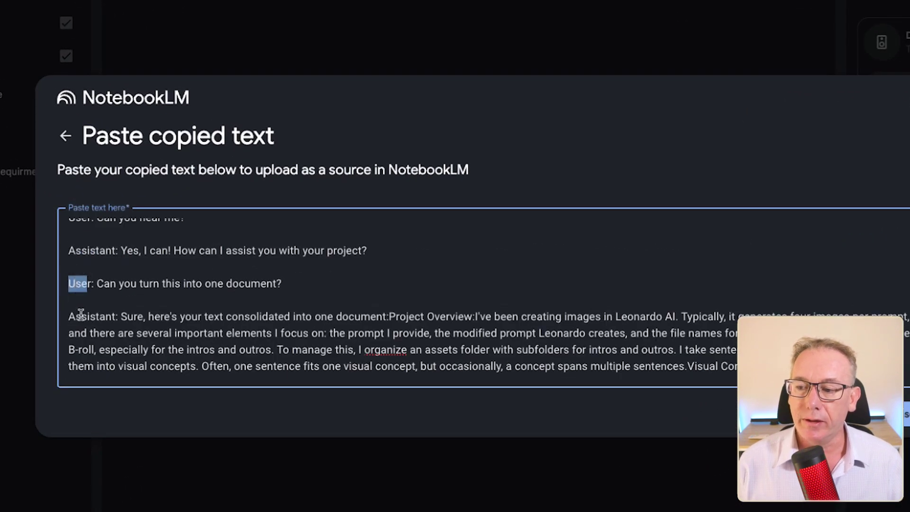
{"action": "left_click_drag", "start_coordinate": [81, 317], "coordinate": [105, 316]}
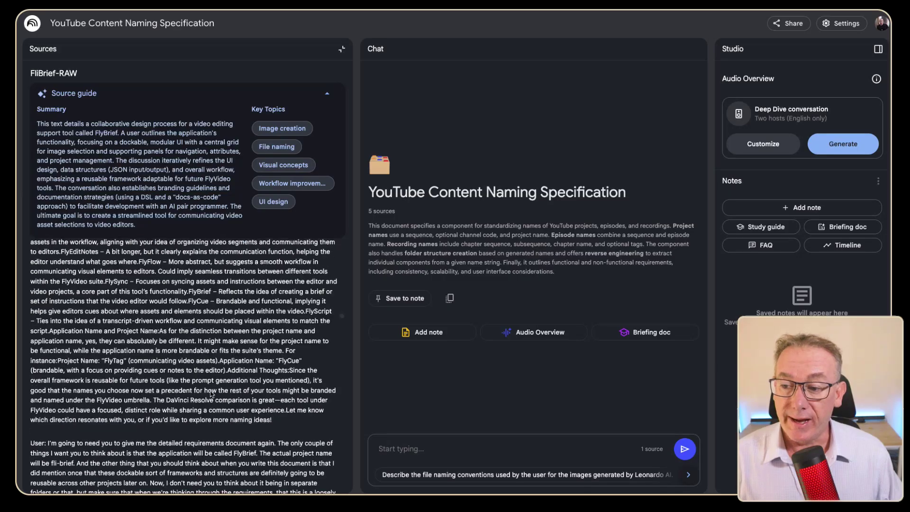
{"action": "scroll", "coordinate": [210, 388], "scroll_direction": "down", "scroll_amount": 3}
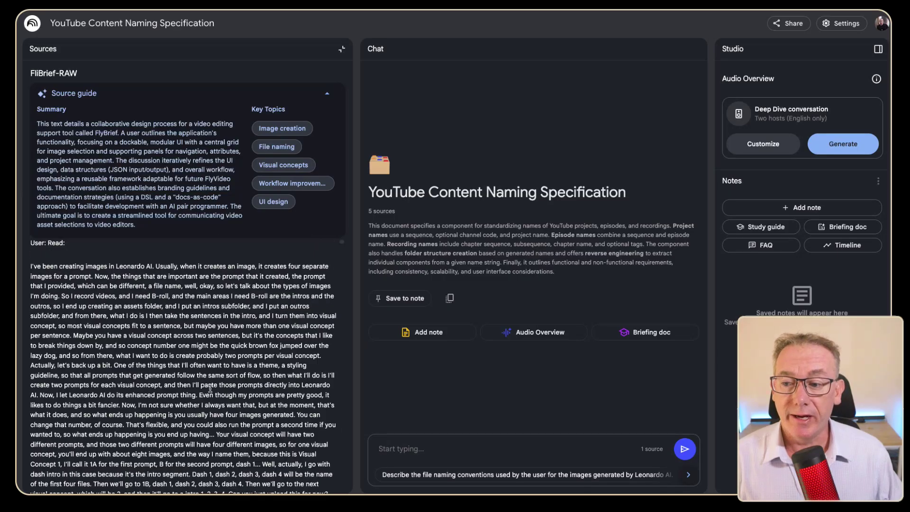
Send the summarize-and-synthesize prompt over FliBrief-RAW to the notebook chat, then go to ChatGPT.
{"action": "left_click", "coordinate": [342, 49]}
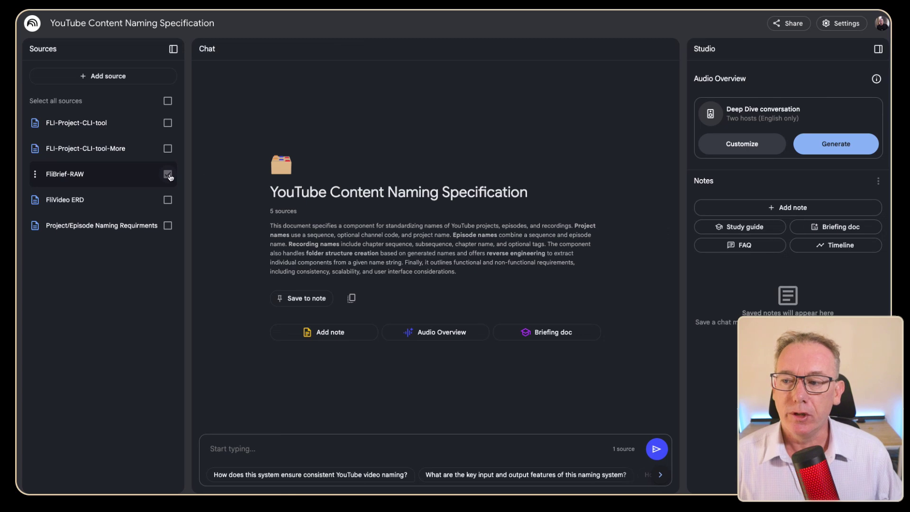
{"action": "left_click", "coordinate": [280, 451]}
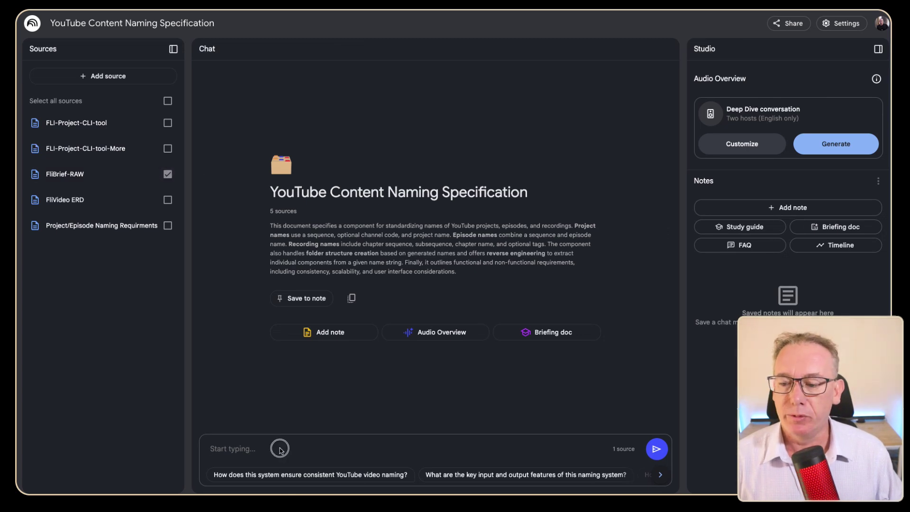
{"action": "type", "text": "Summarize and synthesize our conversation into a coherent document, prioritizing recent detailed ideas while retaining key early insights.  The 'Assistant:' wrote much of the document, but was guided by 'User's:' input; this should be considered important when synthesizing the conversation."}
{"action": "left_click", "coordinate": [311, 427]}
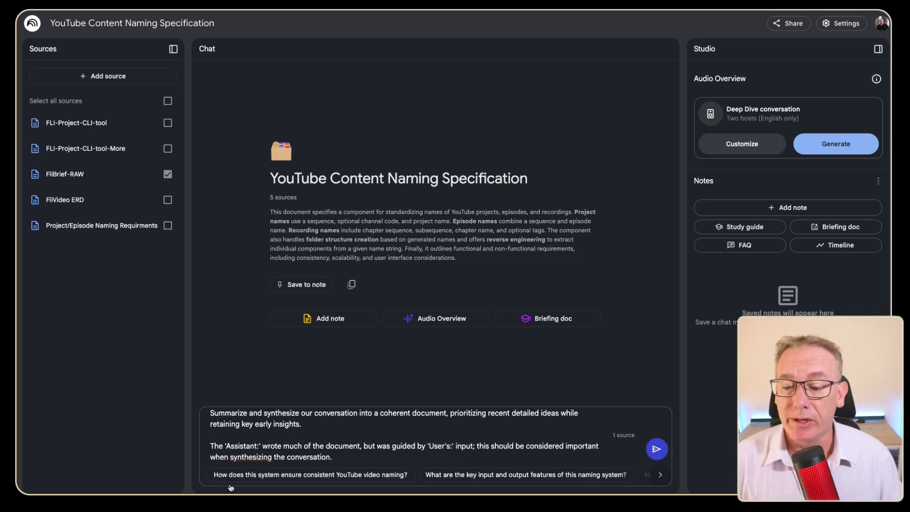
{"action": "left_click_drag", "start_coordinate": [386, 457], "coordinate": [210, 448]}
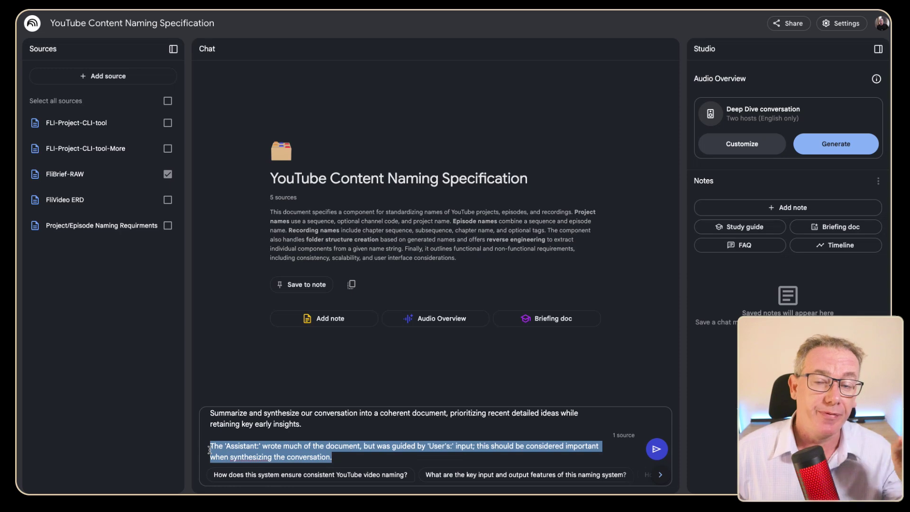
{"action": "left_click", "coordinate": [338, 454]}
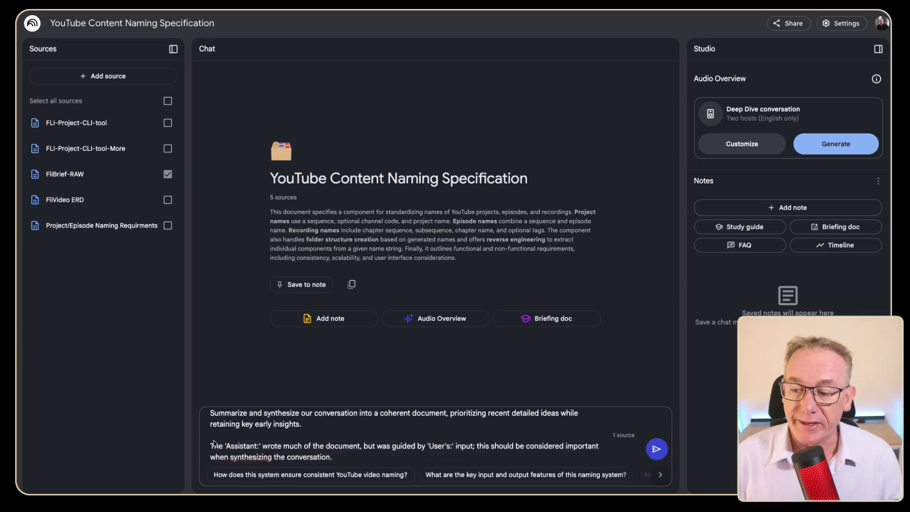
{"action": "left_click_drag", "start_coordinate": [223, 446], "coordinate": [449, 446]}
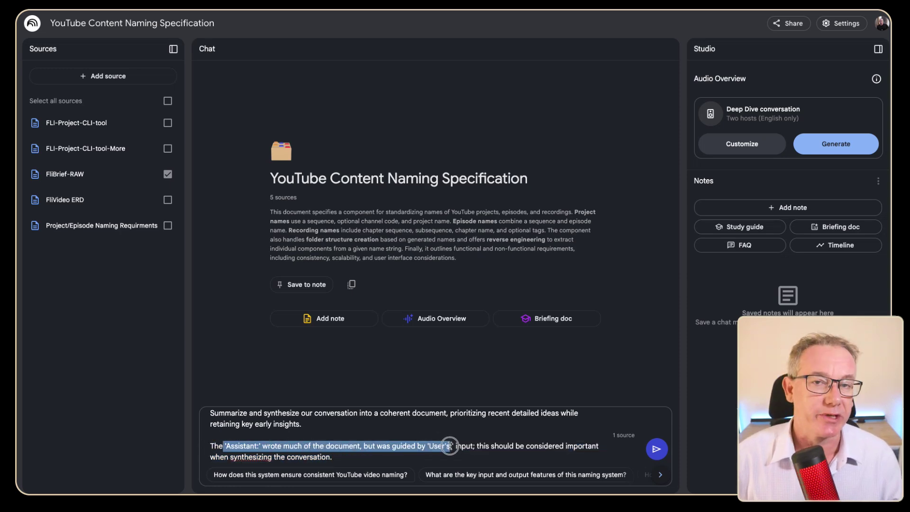
{"action": "left_click", "coordinate": [657, 450]}
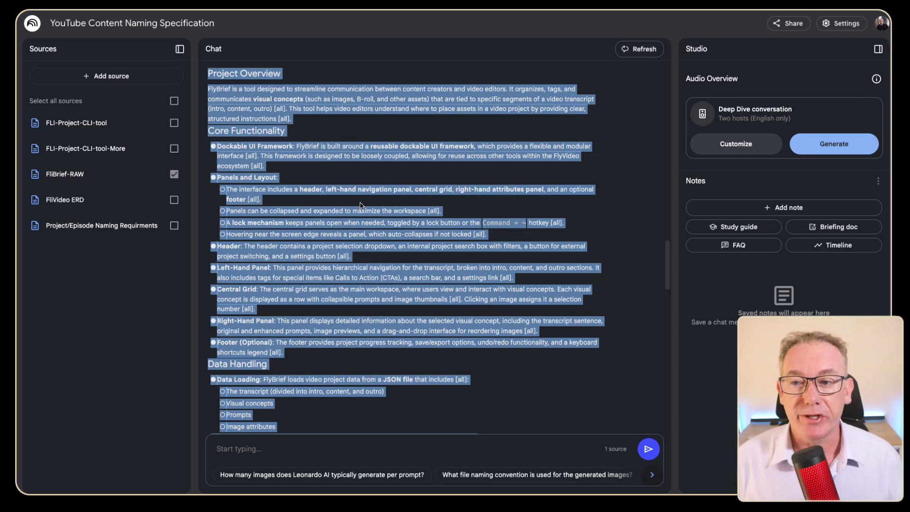
{"action": "key", "text": "super+Tab"}
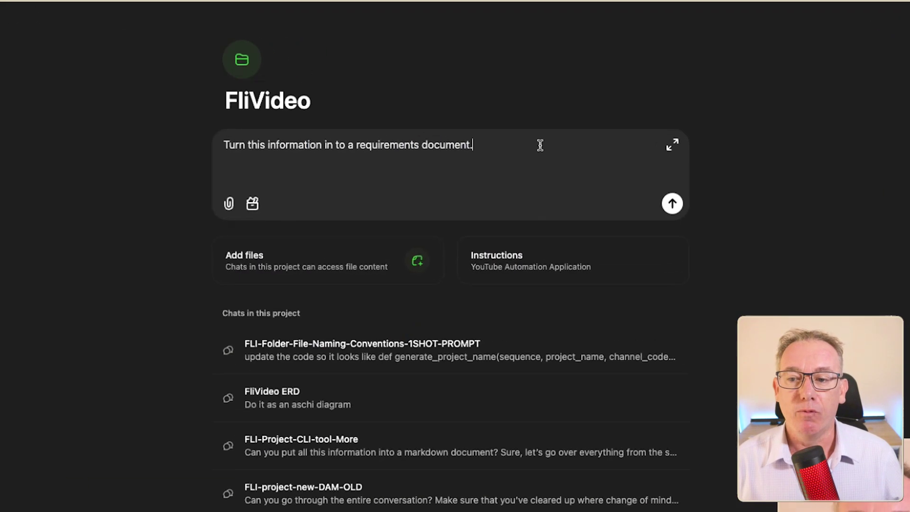
Send a Canvas request to turn the pasted FlyBrief overview into a requirements document.
{"action": "key", "text": "shift+Return"}
{"action": "key", "text": "shift+Return"}
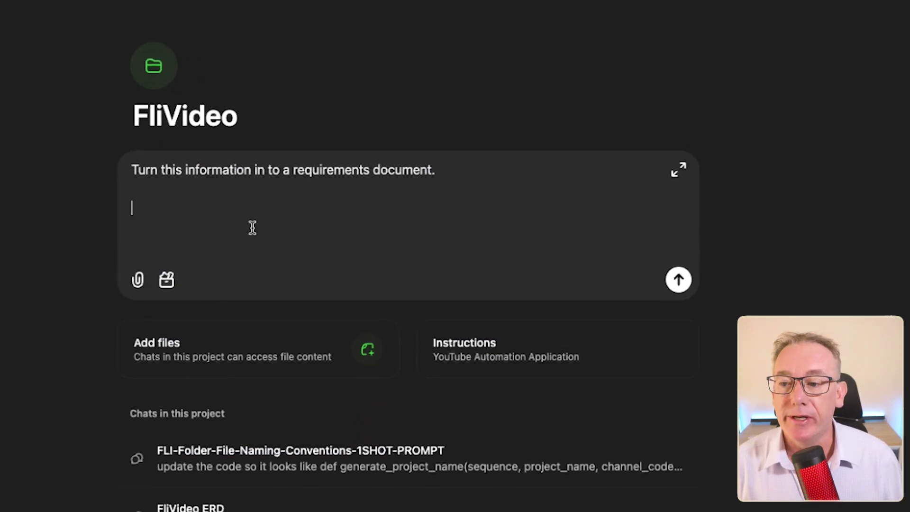
{"action": "left_click", "coordinate": [166, 283]}
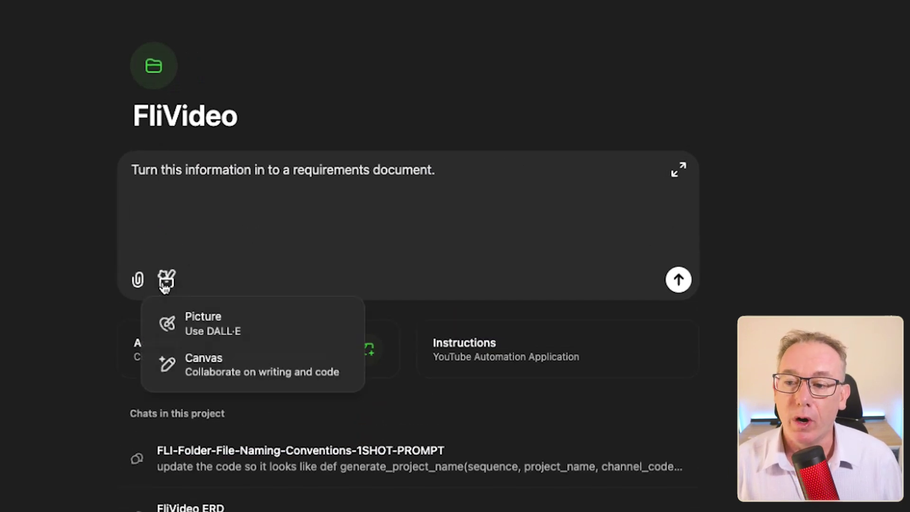
{"action": "left_click", "coordinate": [202, 372]}
{"action": "key", "text": "super+v"}
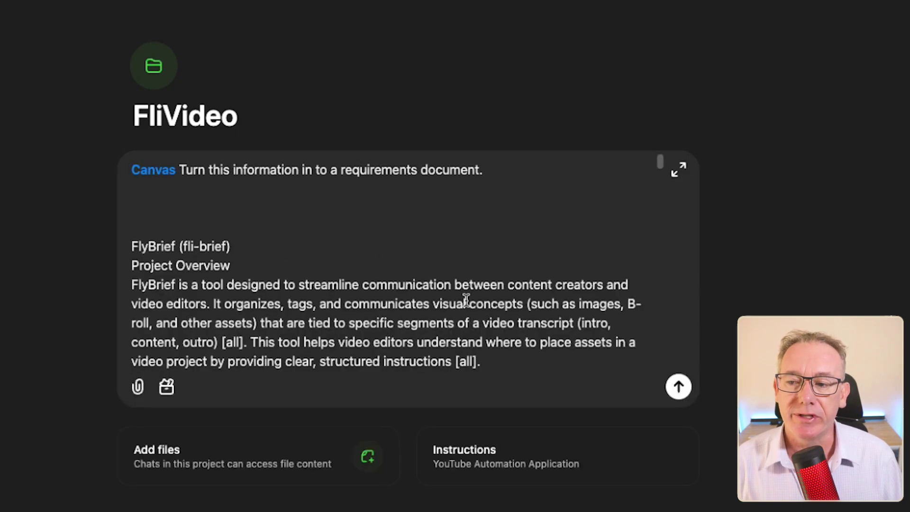
{"action": "left_click", "coordinate": [676, 383]}
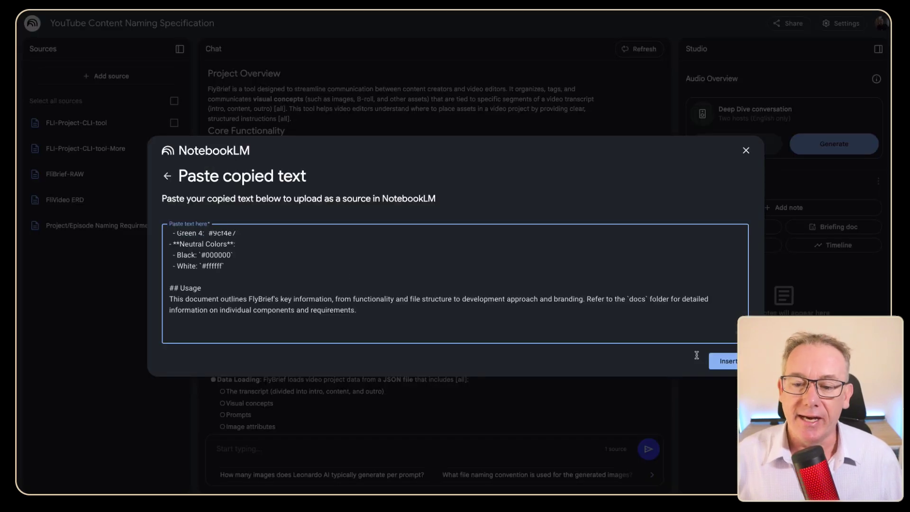
Insert the FlyBrief Requirements Document source, exclude FliBrief-RAW, and include the other four sources.
{"action": "left_click", "coordinate": [711, 362]}
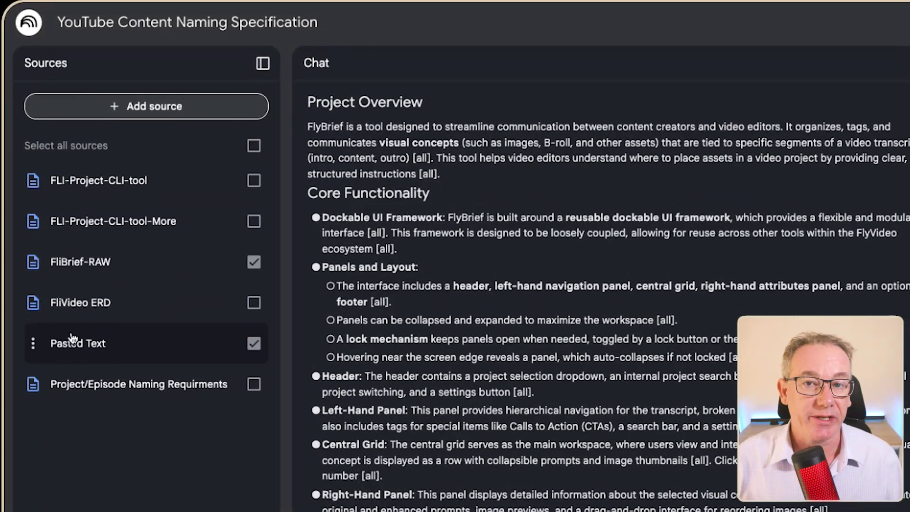
{"action": "left_click", "coordinate": [254, 262]}
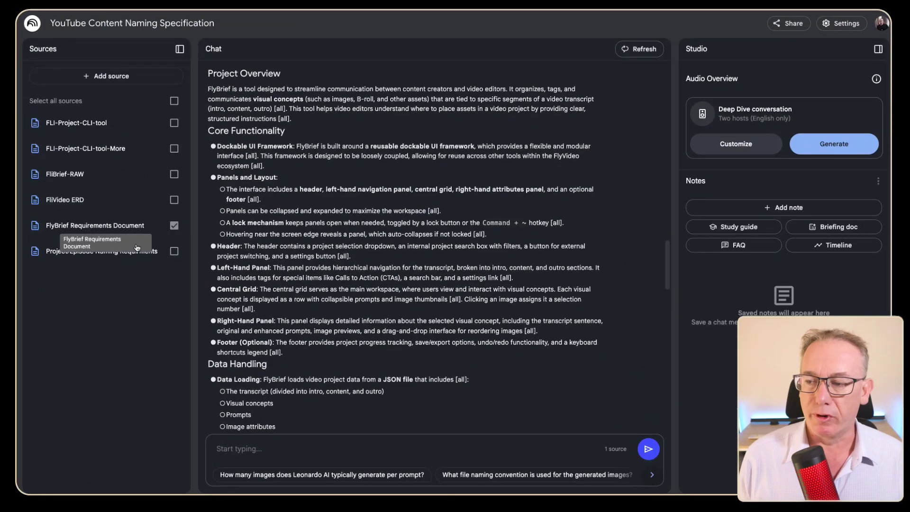
{"action": "left_click", "coordinate": [210, 311]}
{"action": "left_click", "coordinate": [175, 200]}
{"action": "left_click", "coordinate": [174, 149]}
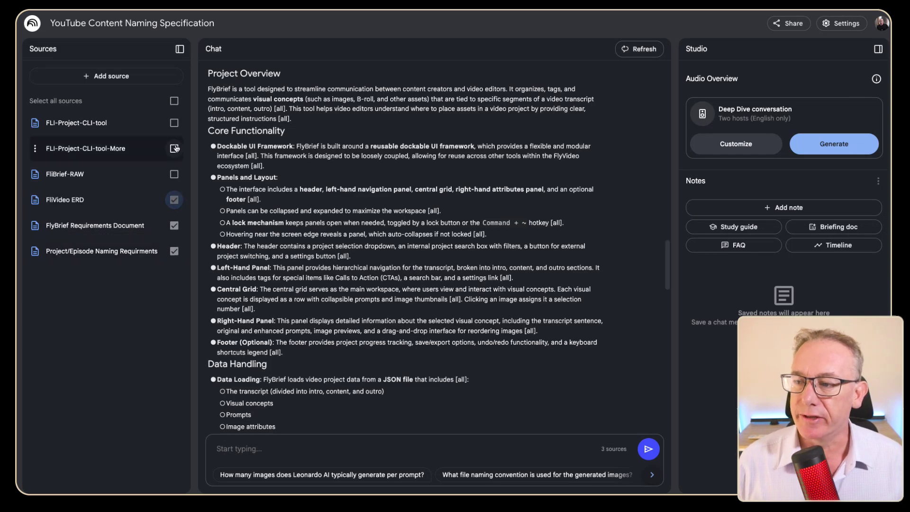
{"action": "left_click", "coordinate": [174, 122]}
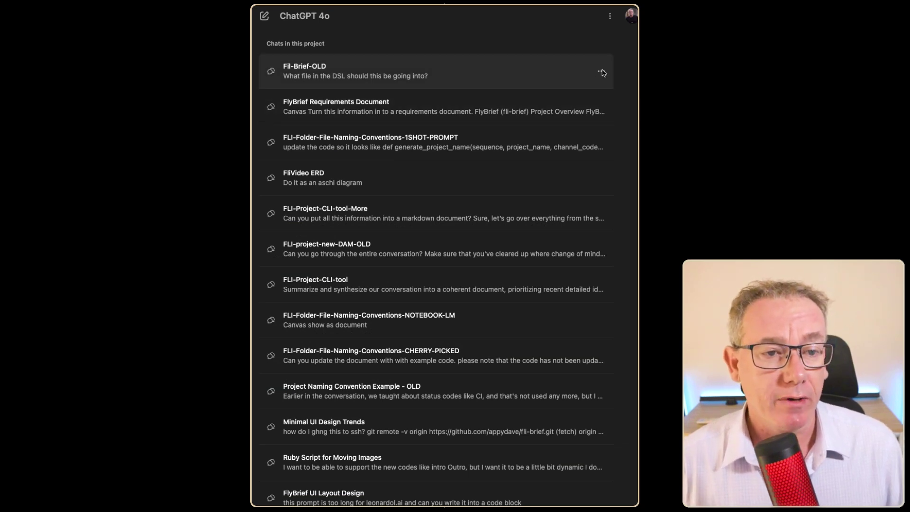
{"action": "left_click", "coordinate": [601, 72]}
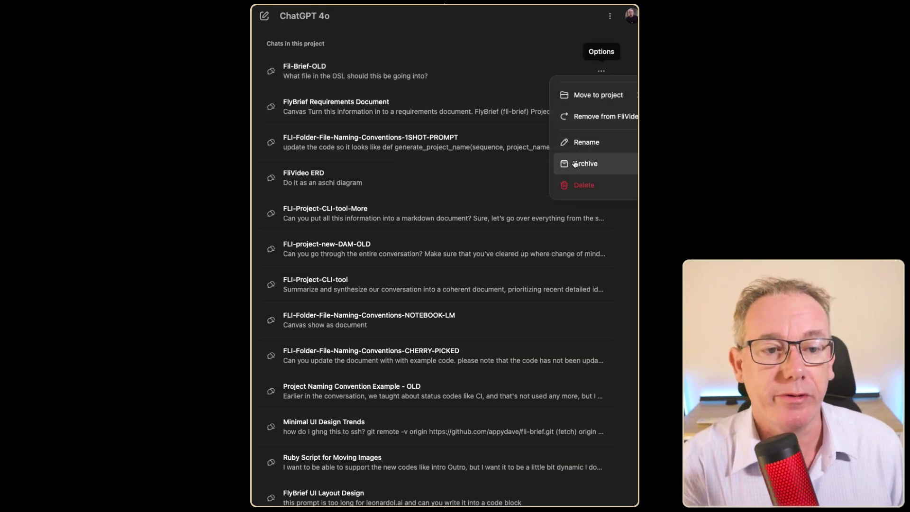
{"action": "left_click", "coordinate": [458, 31]}
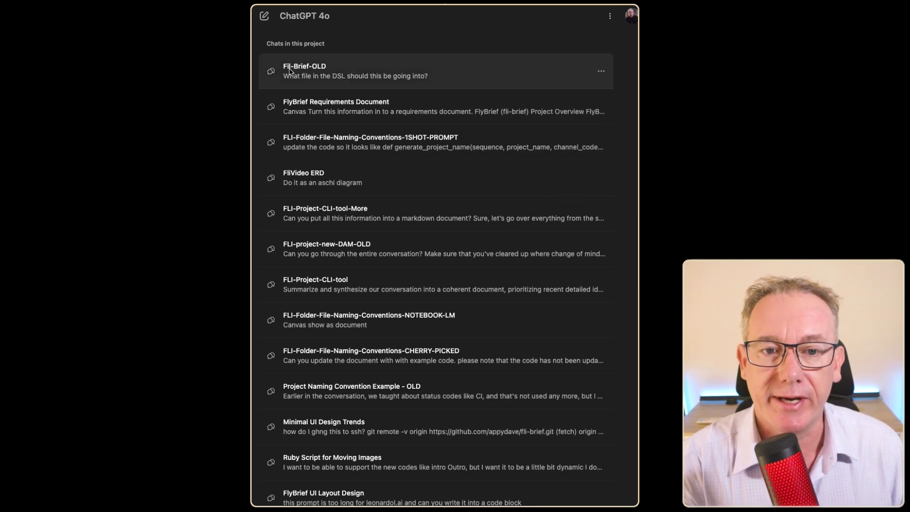
{"action": "scroll", "coordinate": [347, 429], "scroll_direction": "down", "scroll_amount": 1}
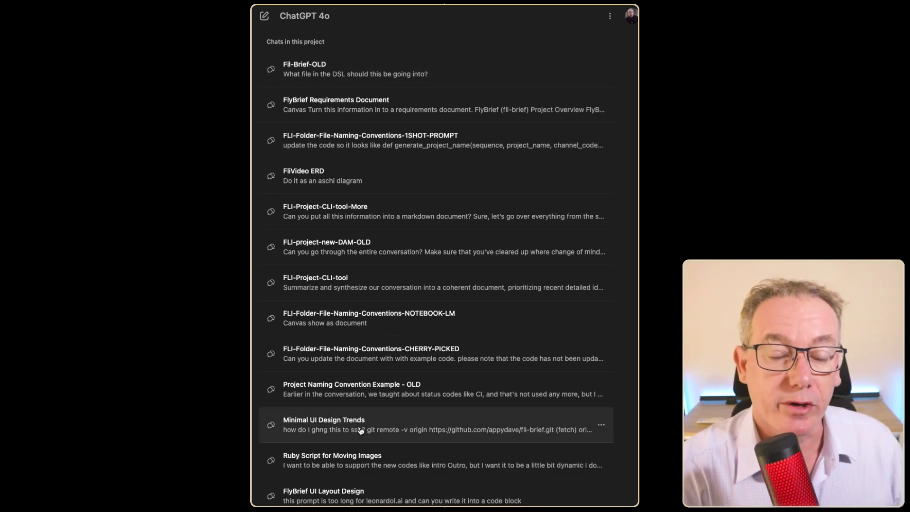
{"action": "left_click", "coordinate": [357, 438]}
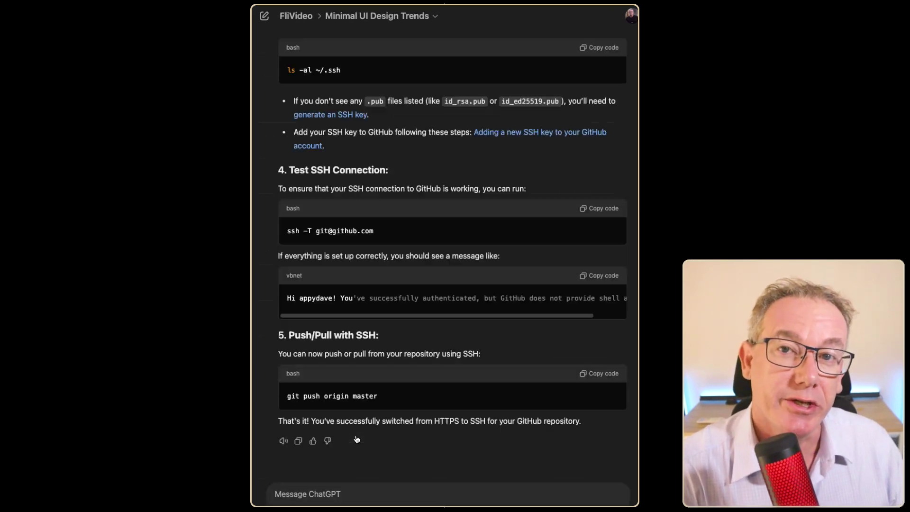
{"action": "scroll", "coordinate": [392, 417], "scroll_direction": "up", "scroll_amount": 15}
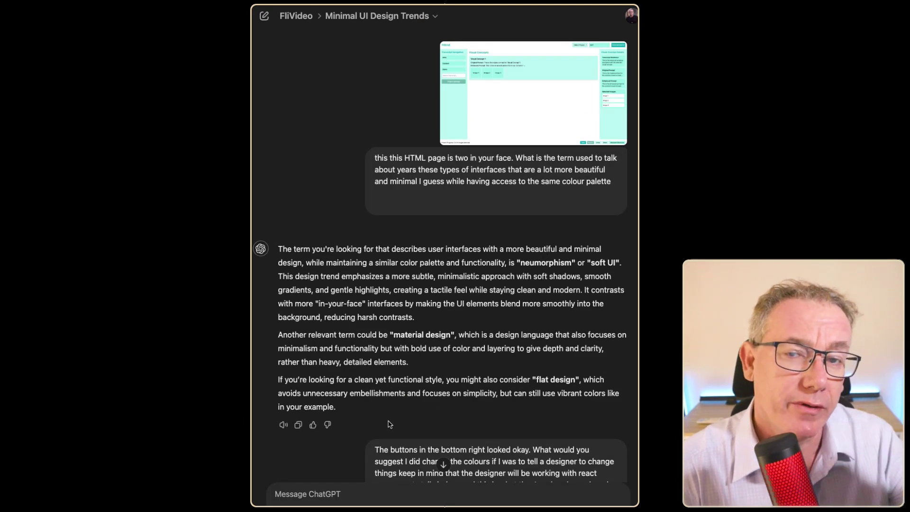
{"action": "scroll", "coordinate": [390, 424], "scroll_direction": "down", "scroll_amount": 10}
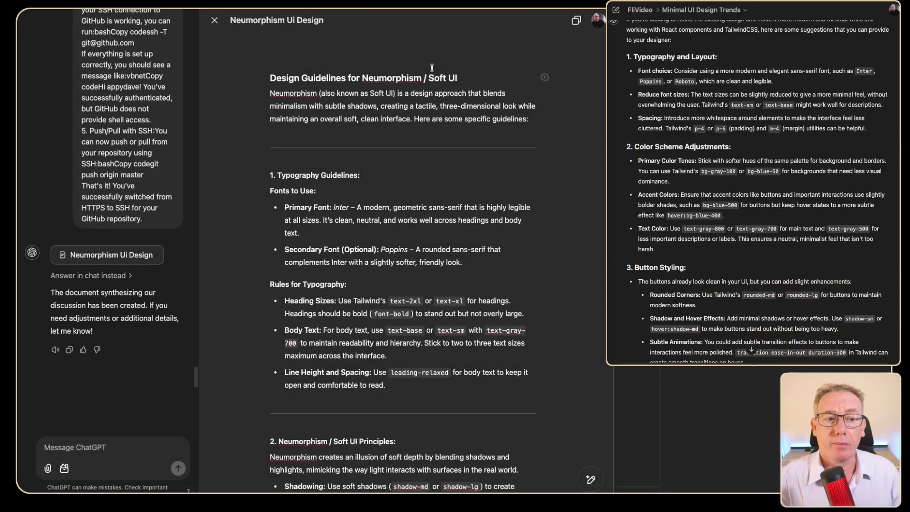
{"action": "scroll", "coordinate": [432, 67], "scroll_direction": "down", "scroll_amount": 15}
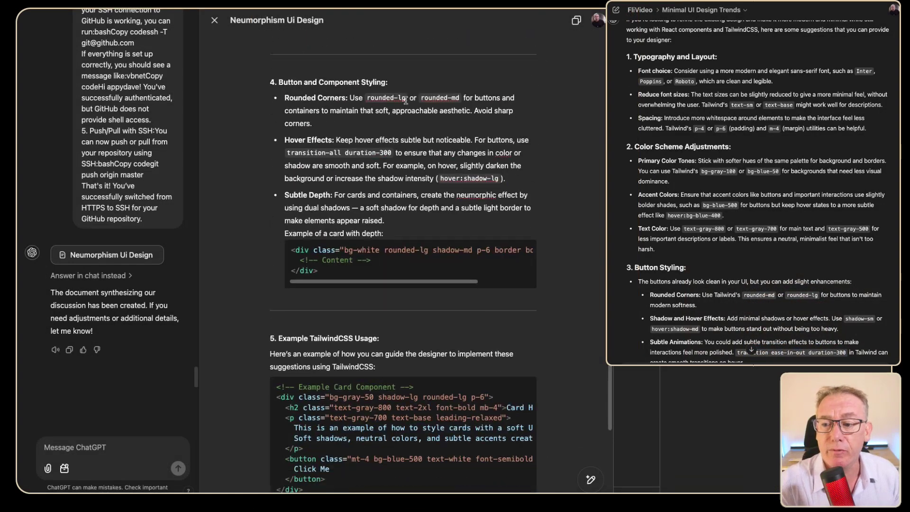
{"action": "scroll", "coordinate": [414, 144], "scroll_direction": "up", "scroll_amount": 15}
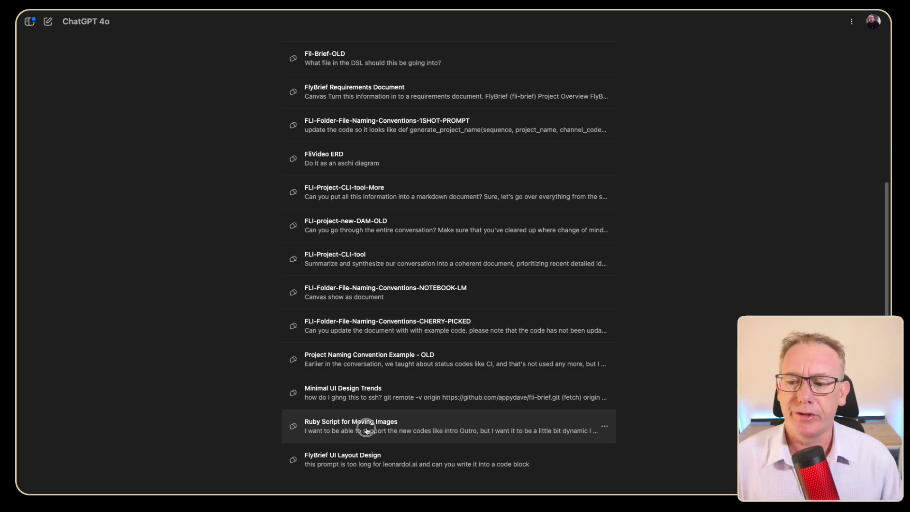
Open the Ruby Script for Moving Images chat and scroll through it.
{"action": "left_click", "coordinate": [366, 431]}
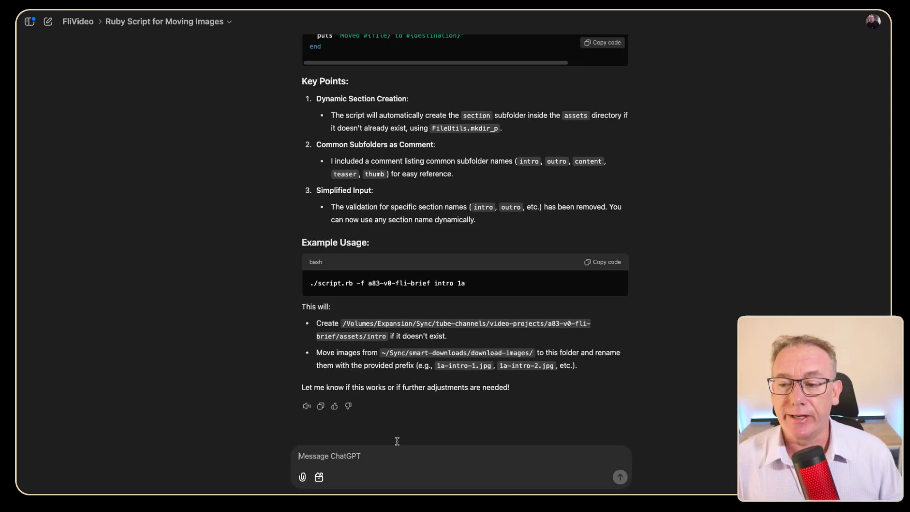
{"action": "scroll", "coordinate": [404, 371], "scroll_direction": "up", "scroll_amount": 10}
{"action": "scroll", "coordinate": [403, 371], "scroll_direction": "down", "scroll_amount": 20}
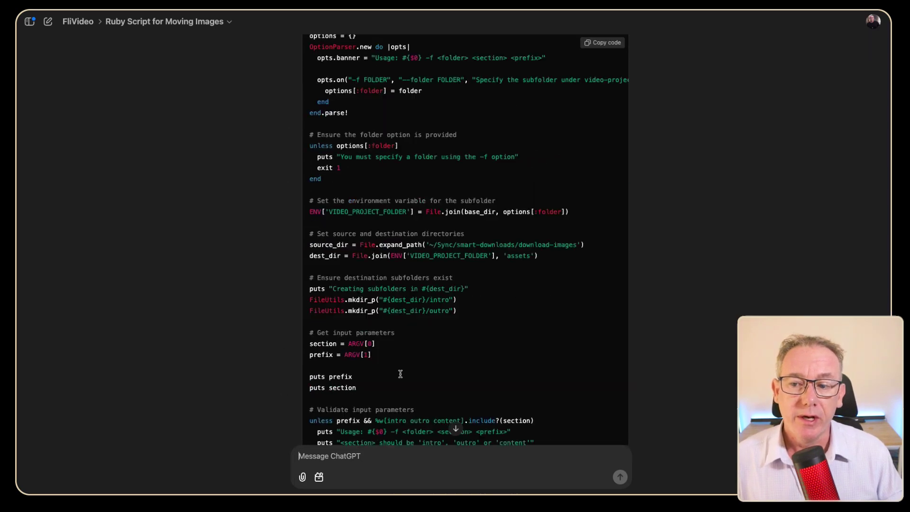
{"action": "scroll", "coordinate": [398, 378], "scroll_direction": "down", "scroll_amount": 20}
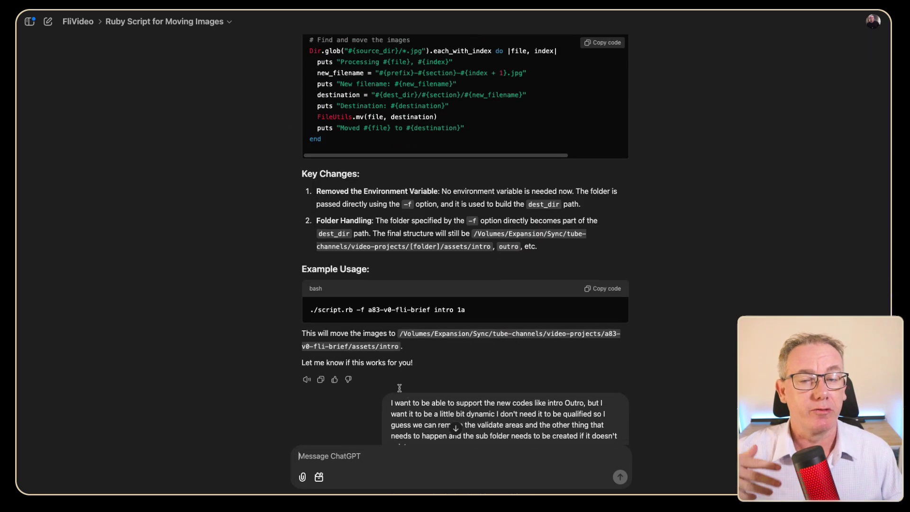
{"action": "scroll", "coordinate": [400, 389], "scroll_direction": "down", "scroll_amount": 20}
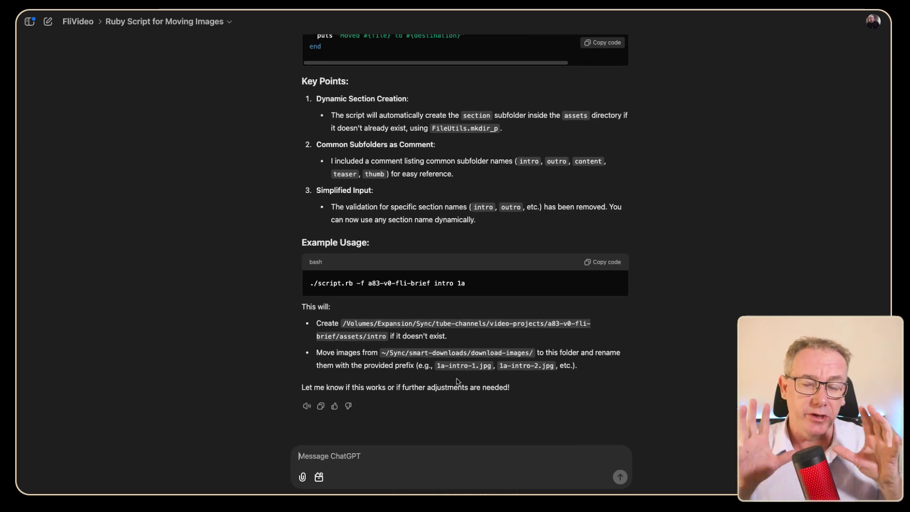
Send the pasted requirements-document prompt as a Canvas request.
{"action": "left_click", "coordinate": [319, 477]}
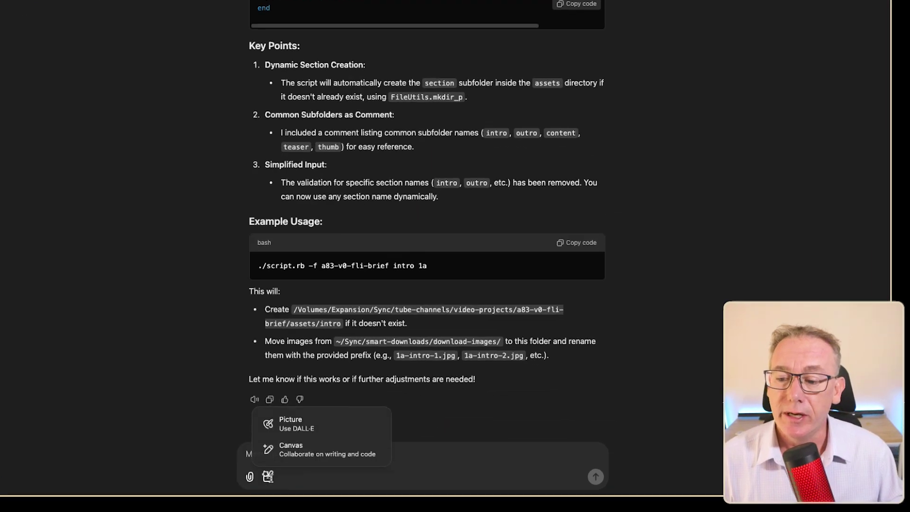
{"action": "left_click", "coordinate": [363, 450]}
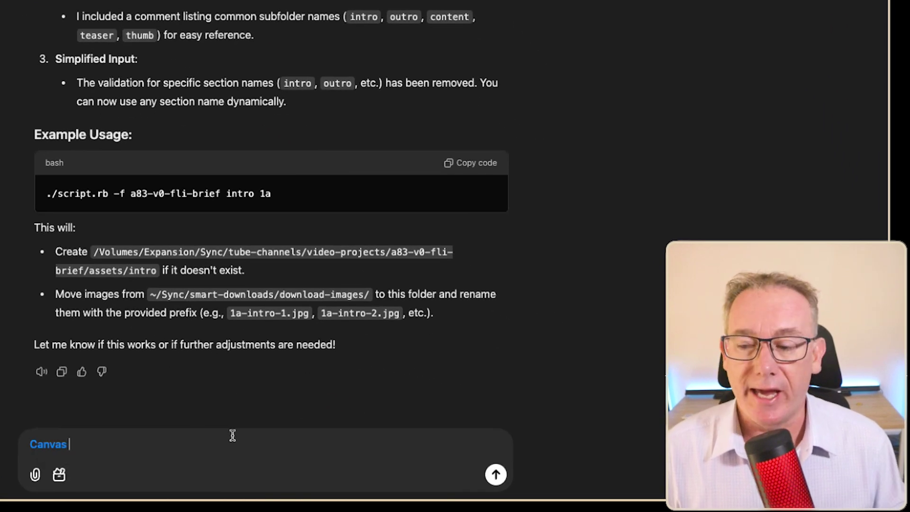
{"action": "type", "text": "Read through the entire conversation and come up with a heading for what this document is doing, then write a requirements document that includes edge cases, rules, guidelines and code examples"}
{"action": "key", "text": "Up"}
{"action": "key", "text": "Up"}
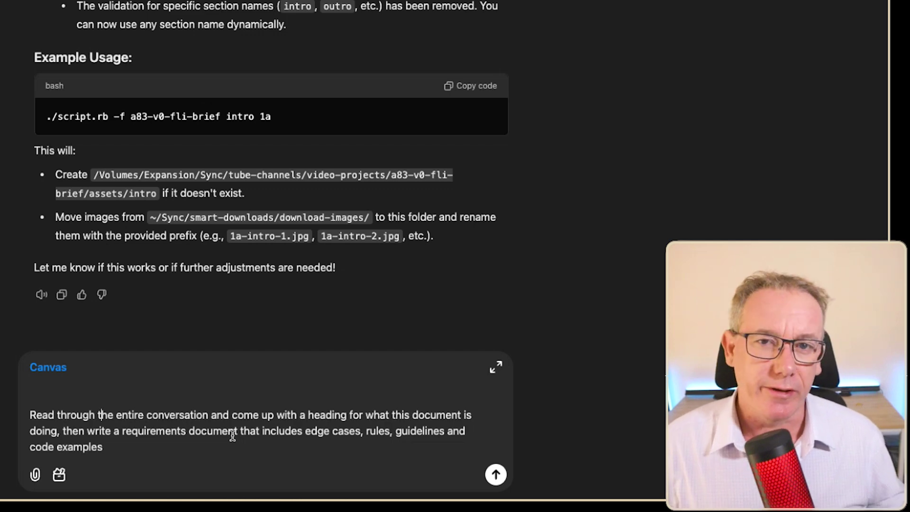
{"action": "key", "text": "Return"}
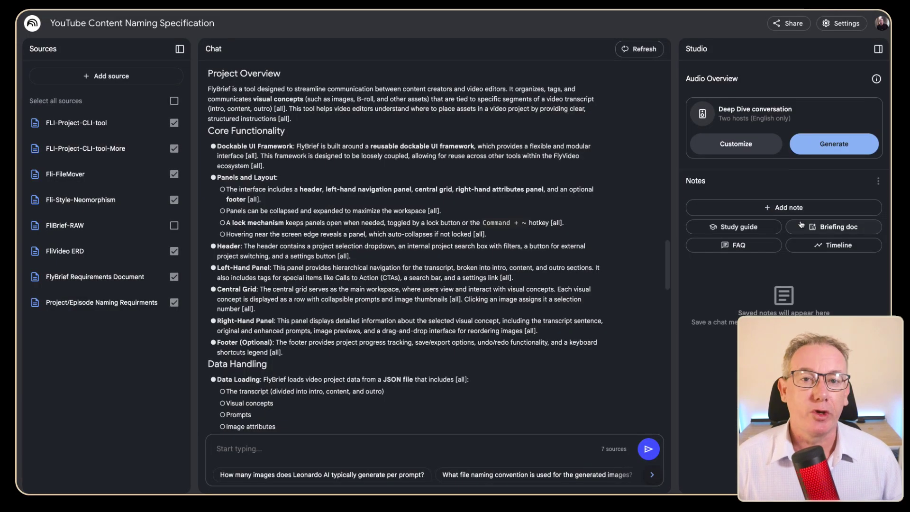
Review the Fli-FileMover source's contents, then switch to the ChatGPT FliVideo project.
{"action": "left_click", "coordinate": [63, 179]}
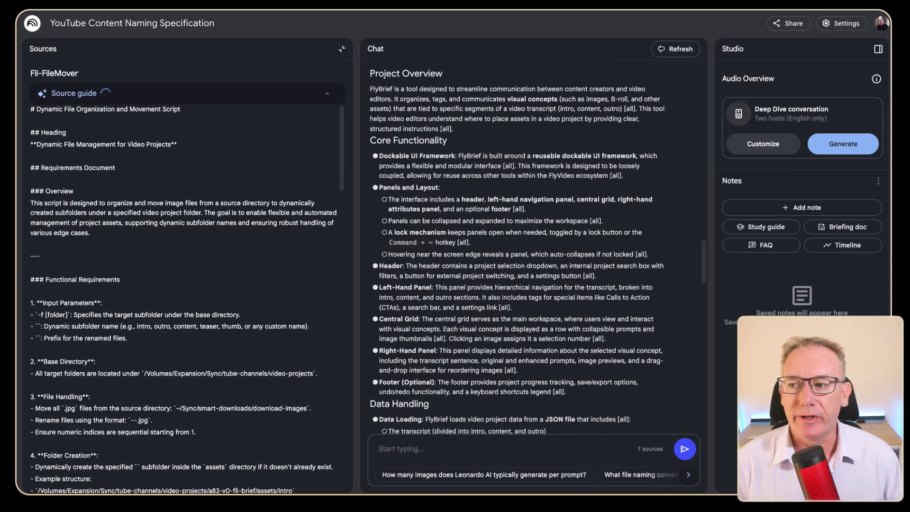
{"action": "left_click", "coordinate": [340, 49]}
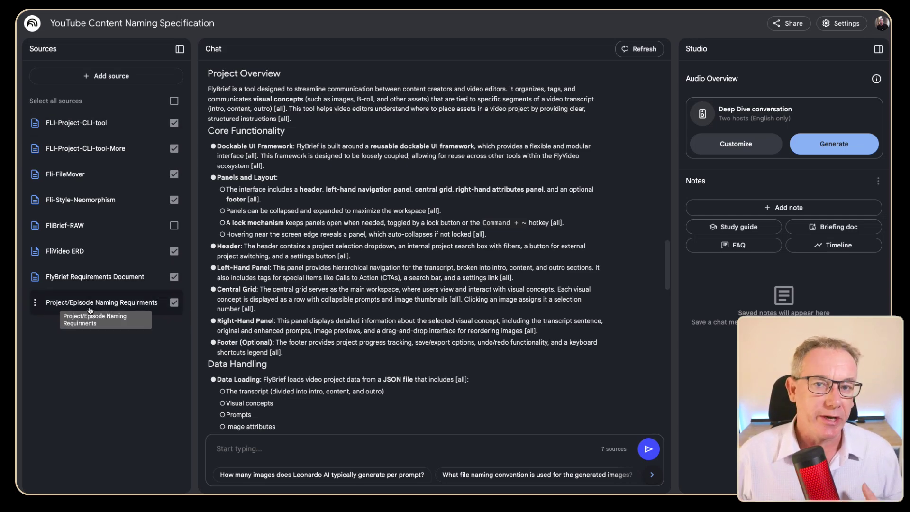
{"action": "key", "text": "super+Tab"}
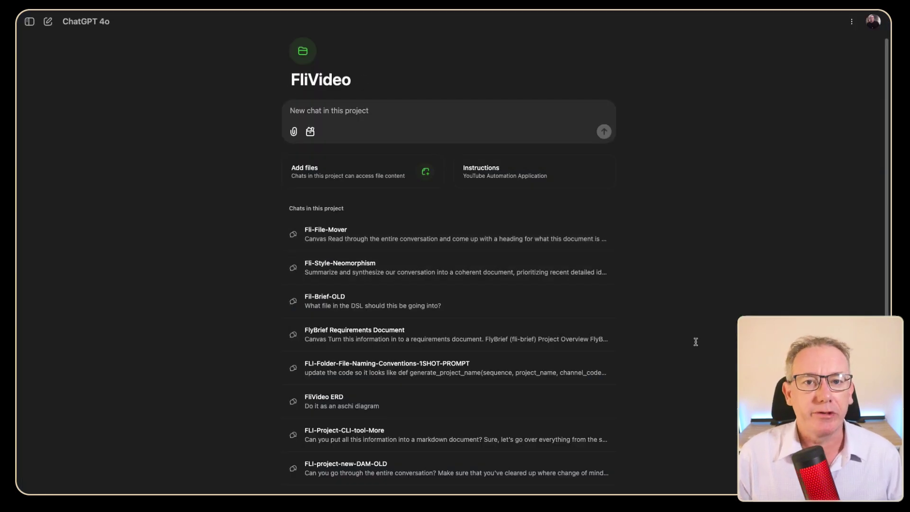
Return to the YouTube Content Naming Specification notebook in NotebookLM.
{"action": "key", "text": "super+Tab"}
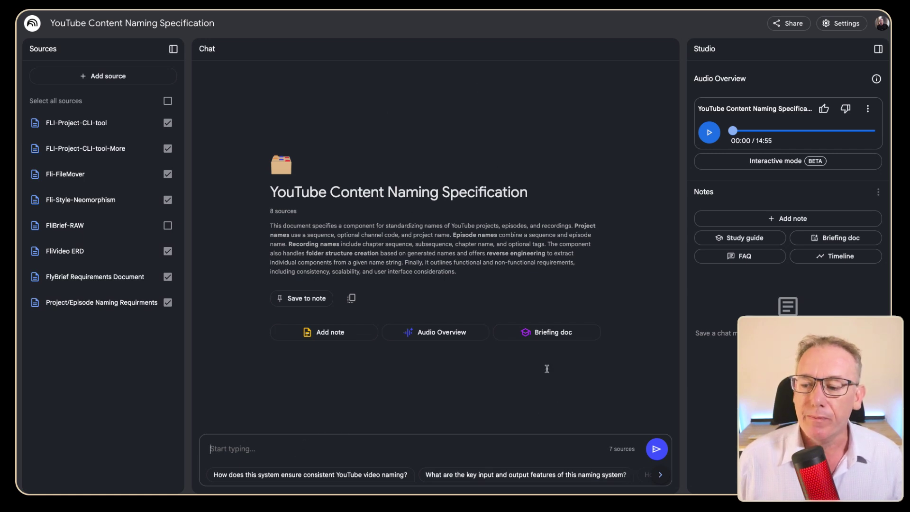
Paste 'Create a consolidated document for the Fli Video Saas Application' into the notebook chat.
{"action": "type", "text": "Create a consolidated document for the Fli Video Saas Application"}
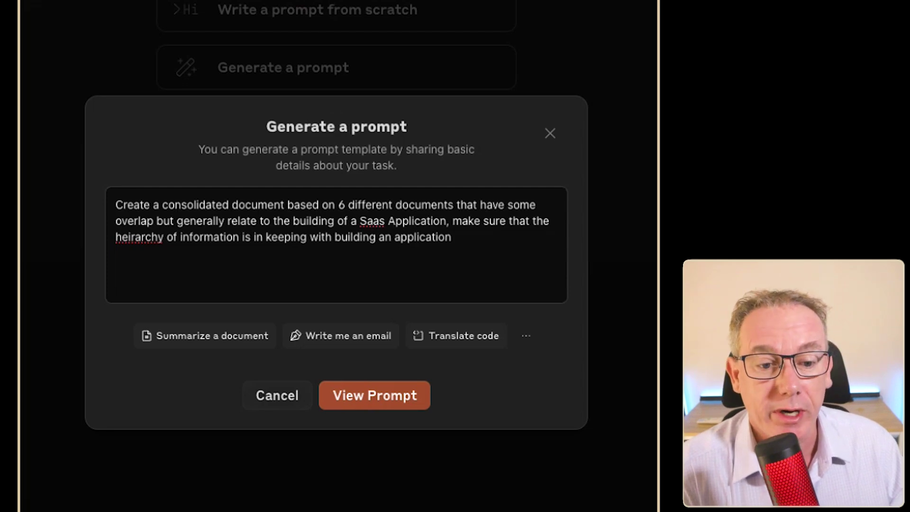
Generate the consolidation prompt and review its opening paragraph and DOCUMENT1–DOCUMENT3 placeholders.
{"action": "left_click", "coordinate": [374, 402]}
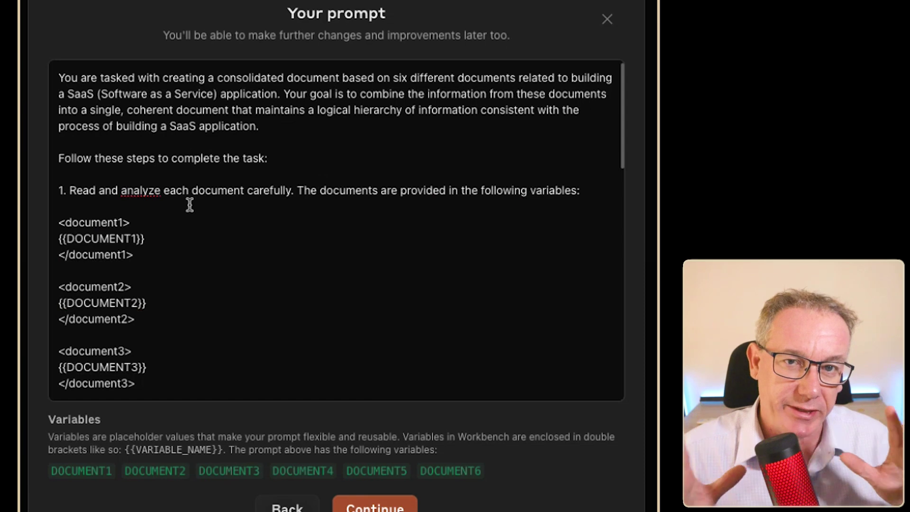
{"action": "left_click_drag", "start_coordinate": [299, 125], "coordinate": [39, 81]}
{"action": "left_click", "coordinate": [120, 108]}
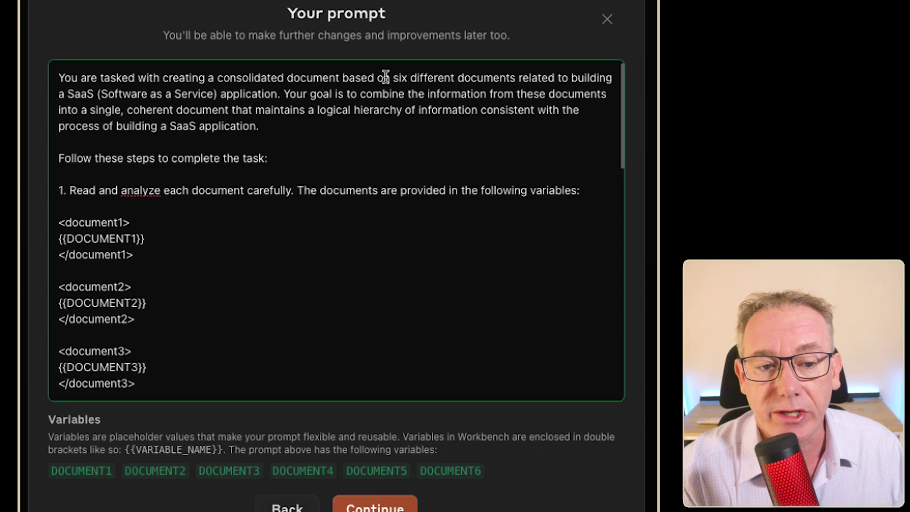
{"action": "left_click_drag", "start_coordinate": [71, 208], "coordinate": [166, 374]}
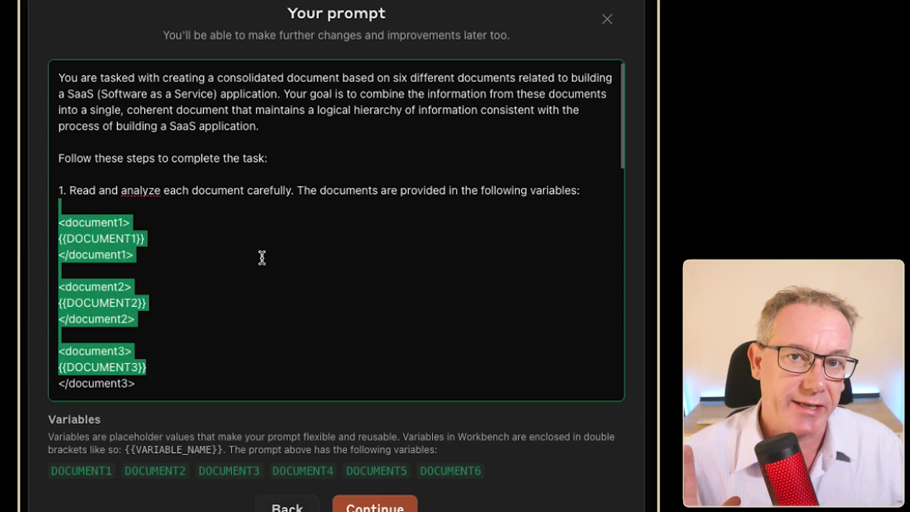
{"action": "scroll", "coordinate": [256, 258], "scroll_direction": "down", "scroll_amount": 10}
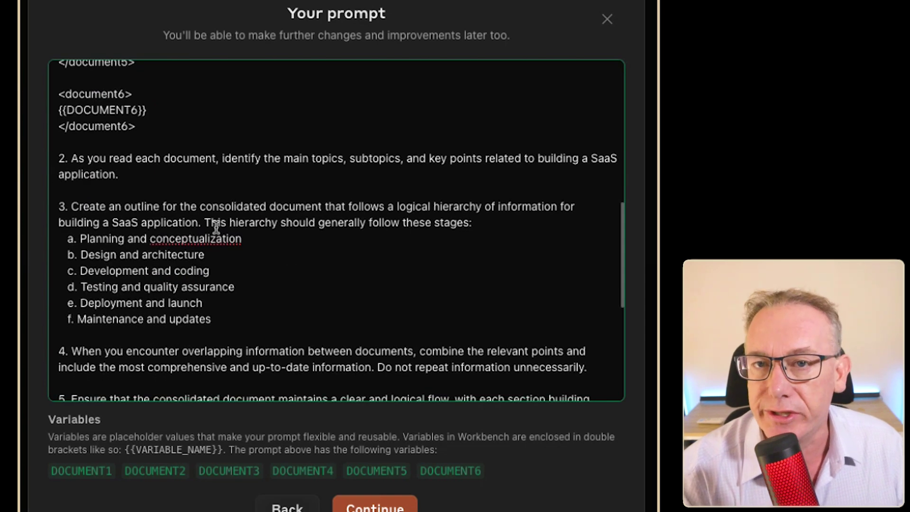
Review the prompt's topic-identification and build-stage steps, then select the whole prompt to copy.
{"action": "left_click_drag", "start_coordinate": [224, 161], "coordinate": [395, 163]}
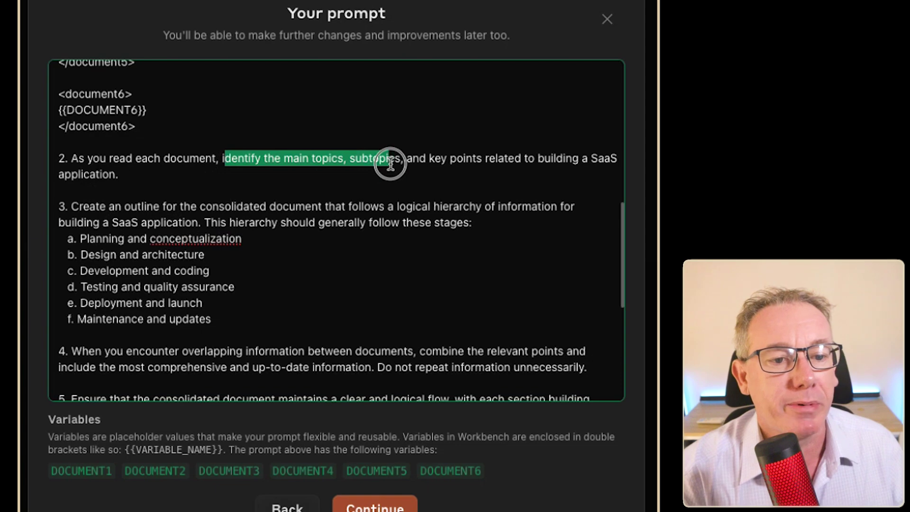
{"action": "left_click", "coordinate": [291, 240]}
{"action": "left_click_drag", "start_coordinate": [72, 206], "coordinate": [219, 310]}
{"action": "scroll", "coordinate": [219, 311], "scroll_direction": "down", "scroll_amount": 3}
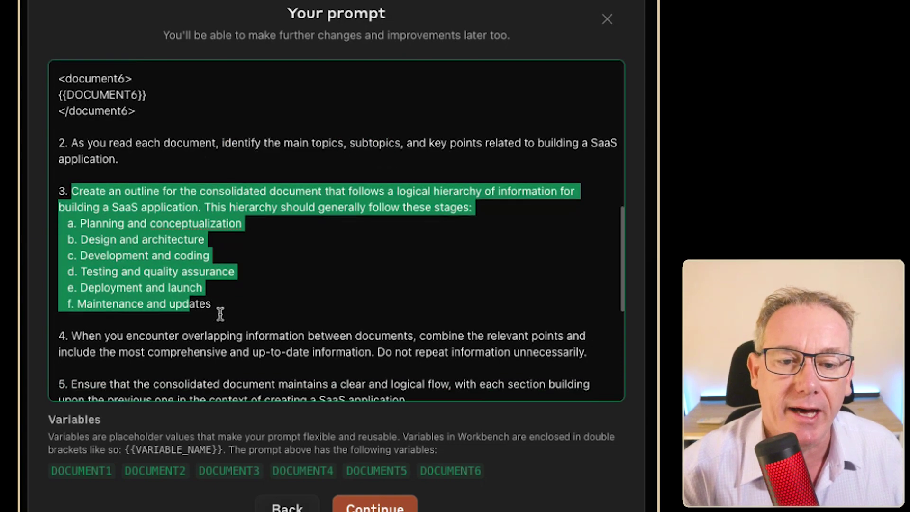
{"action": "left_click", "coordinate": [227, 289]}
{"action": "scroll", "coordinate": [237, 284], "scroll_direction": "down", "scroll_amount": 4}
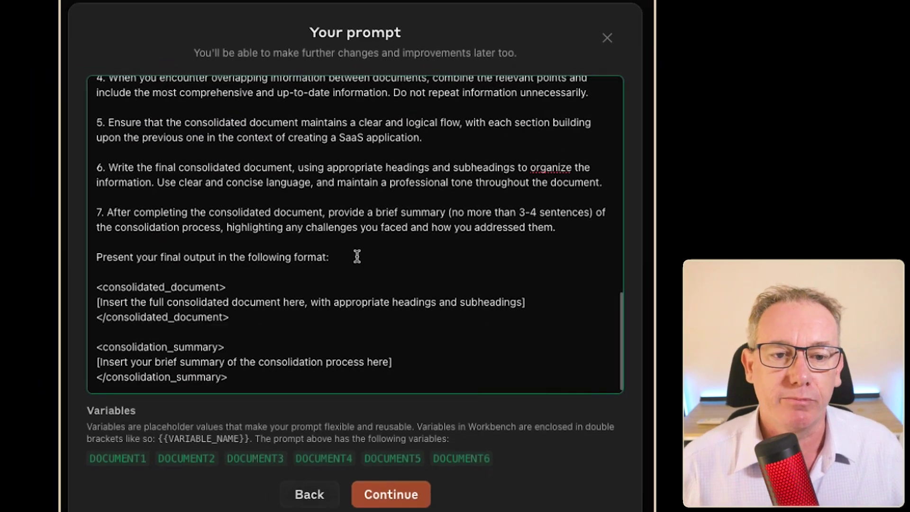
{"action": "key", "text": "ctrl+a"}
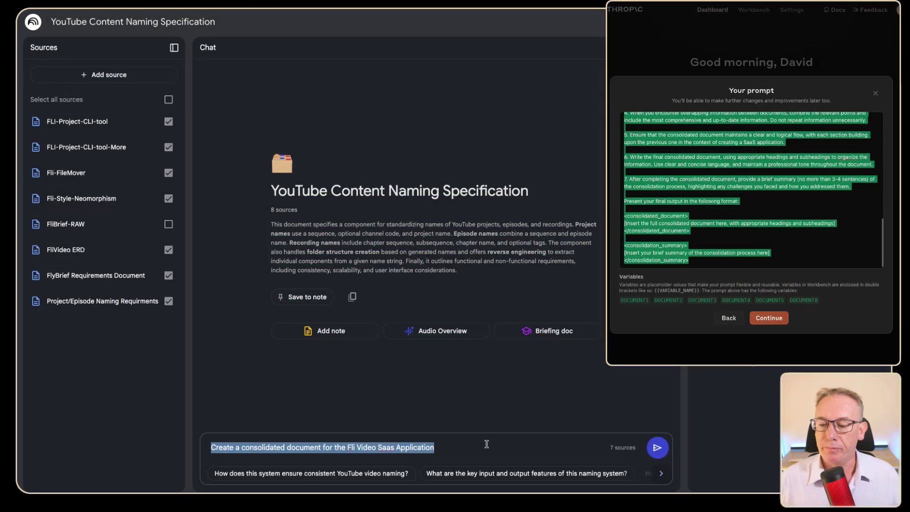
Paste the consolidation prompt into NotebookLM's chat and delete the DOCUMENT1–6 placeholder block.
{"action": "key", "text": "ctrl+v"}
{"action": "key", "text": "ctrl+Home"}
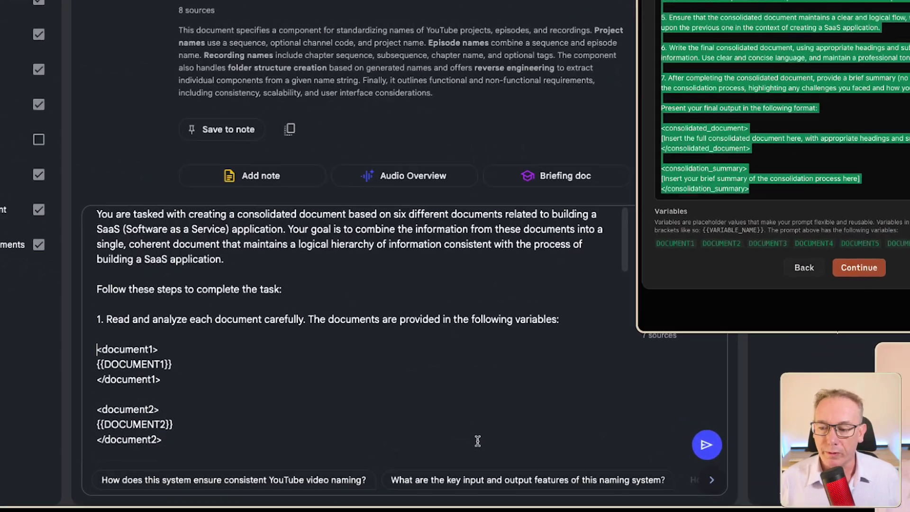
{"action": "key", "text": "shift+Down"}
{"action": "key", "text": "shift+Down"}
{"action": "key", "text": "shift+Down"}
{"action": "key", "text": "shift+Down"}
{"action": "key", "text": "shift+Down"}
{"action": "key", "text": "shift+Down"}
{"action": "key", "text": "shift+Down"}
{"action": "key", "text": "shift+Down"}
{"action": "key", "text": "shift+Down"}
{"action": "key", "text": "shift+Down"}
{"action": "key", "text": "shift+Down"}
{"action": "key", "text": "shift+Down"}
{"action": "key", "text": "shift+Down"}
{"action": "key", "text": "shift+Down"}
{"action": "key", "text": "shift+Down"}
{"action": "key", "text": "shift+Down"}
{"action": "key", "text": "shift+Down"}
{"action": "key", "text": "shift+Down"}
{"action": "key", "text": "shift+Down"}
{"action": "key", "text": "shift+Down"}
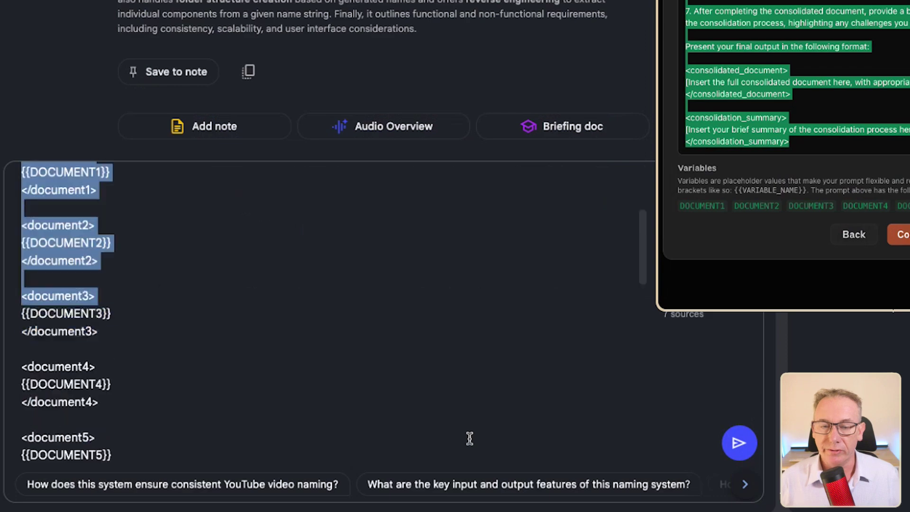
{"action": "key", "text": "Delete"}
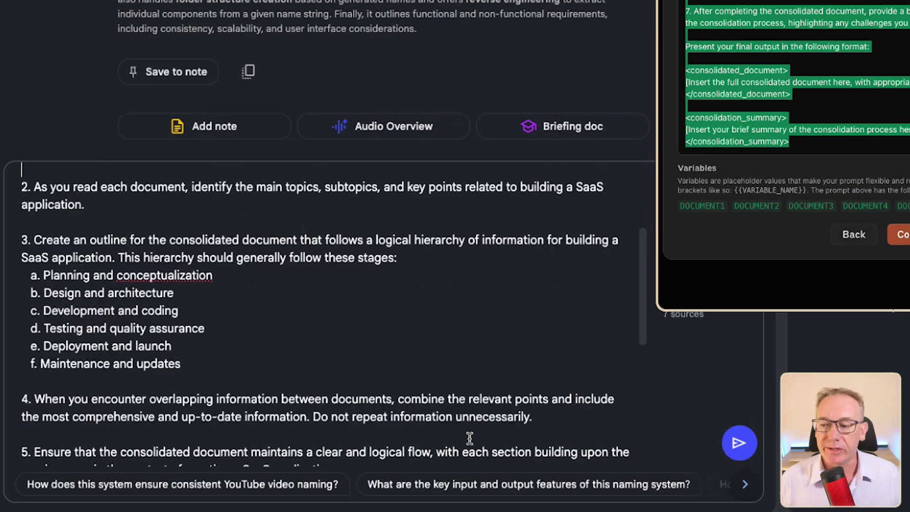
{"action": "scroll", "coordinate": [467, 439], "scroll_direction": "up", "scroll_amount": 5}
{"action": "left_click_drag", "start_coordinate": [463, 172], "coordinate": [371, 171]}
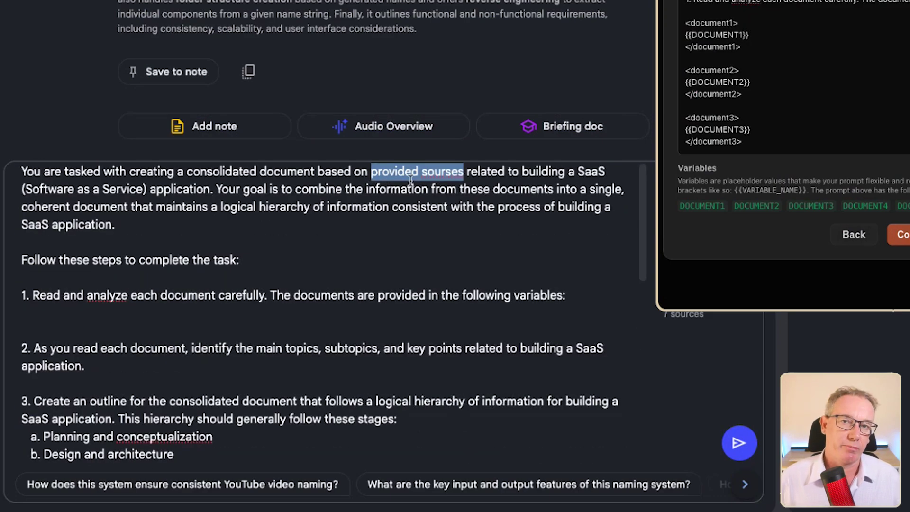
{"action": "scroll", "coordinate": [445, 286], "scroll_direction": "down", "scroll_amount": 10}
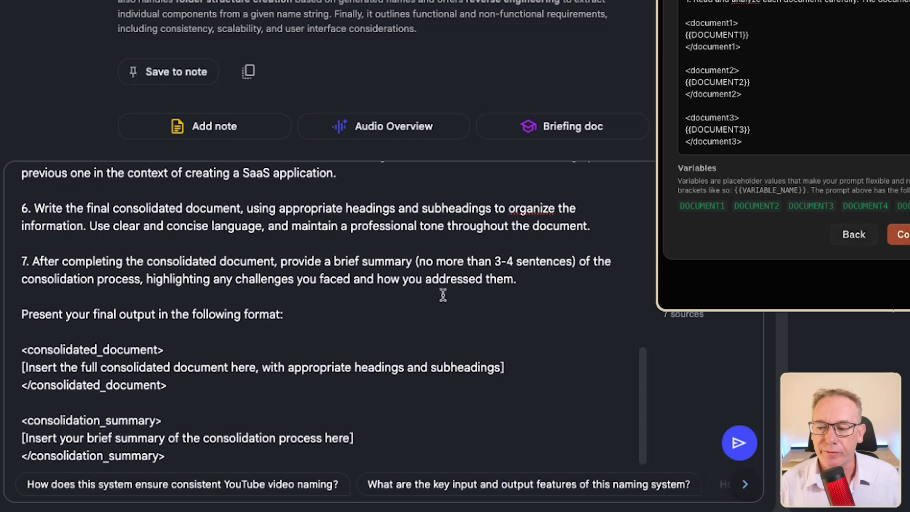
Delete the output-format section so the prompt ends at step 7.
{"action": "triple_click", "coordinate": [203, 320]}
{"action": "key", "text": "shift+Down"}
{"action": "key", "text": "shift+Down"}
{"action": "key", "text": "shift+Down"}
{"action": "key", "text": "shift+Down"}
{"action": "key", "text": "shift+Down"}
{"action": "key", "text": "shift+Down"}
{"action": "key", "text": "shift+Down"}
{"action": "key", "text": "shift+Down"}
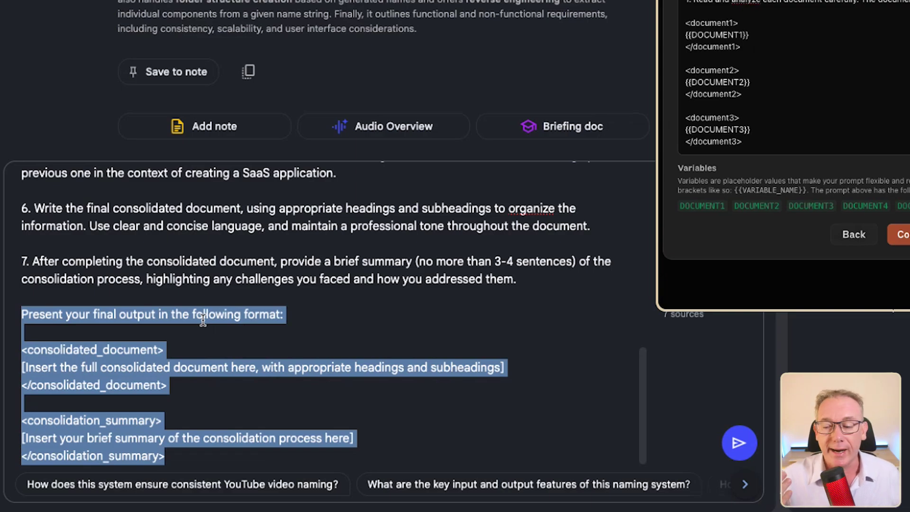
{"action": "left_click", "coordinate": [512, 384]}
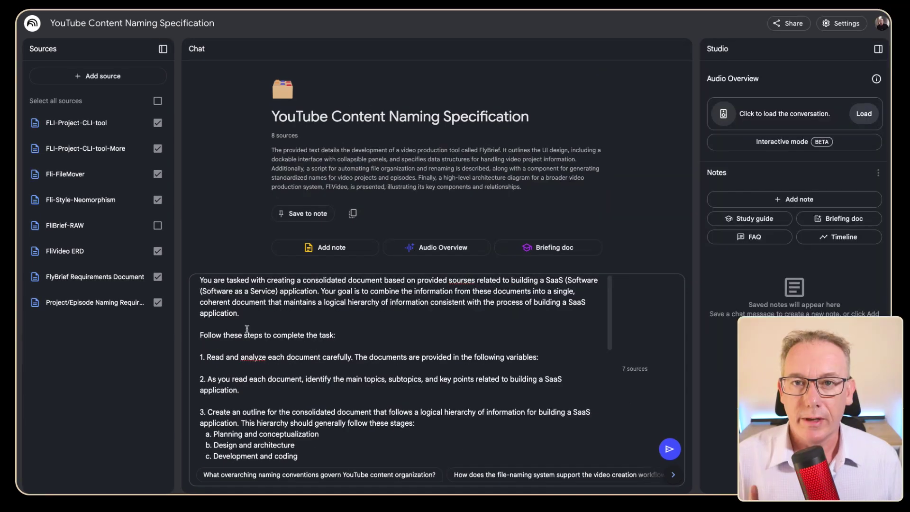
{"action": "scroll", "coordinate": [300, 348], "scroll_direction": "down", "scroll_amount": 1}
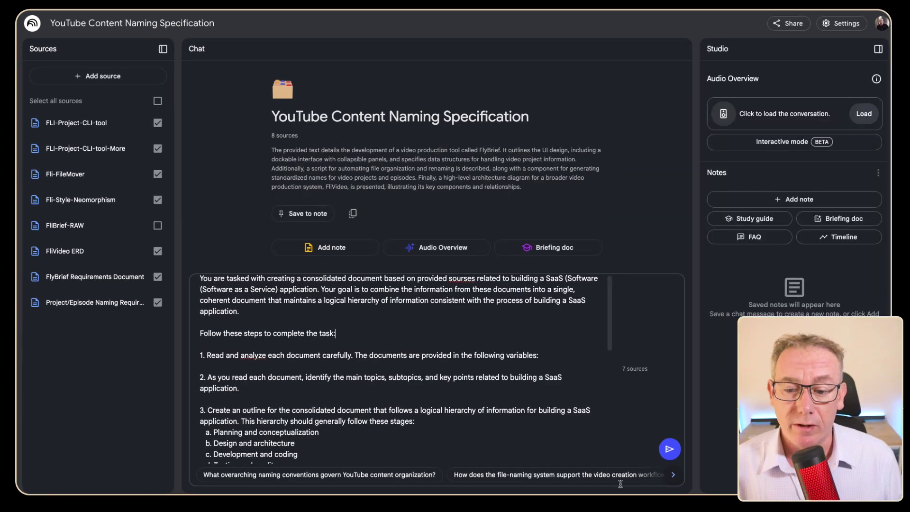
{"action": "scroll", "coordinate": [334, 354], "scroll_direction": "up", "scroll_amount": 1}
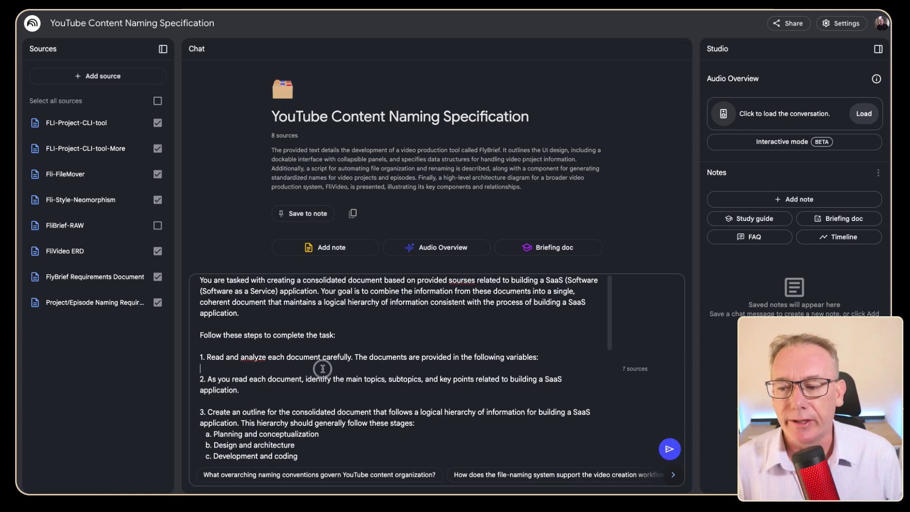
{"action": "scroll", "coordinate": [314, 361], "scroll_direction": "down", "scroll_amount": 5}
{"action": "scroll", "coordinate": [313, 361], "scroll_direction": "down", "scroll_amount": 2}
{"action": "left_click", "coordinate": [281, 380]}
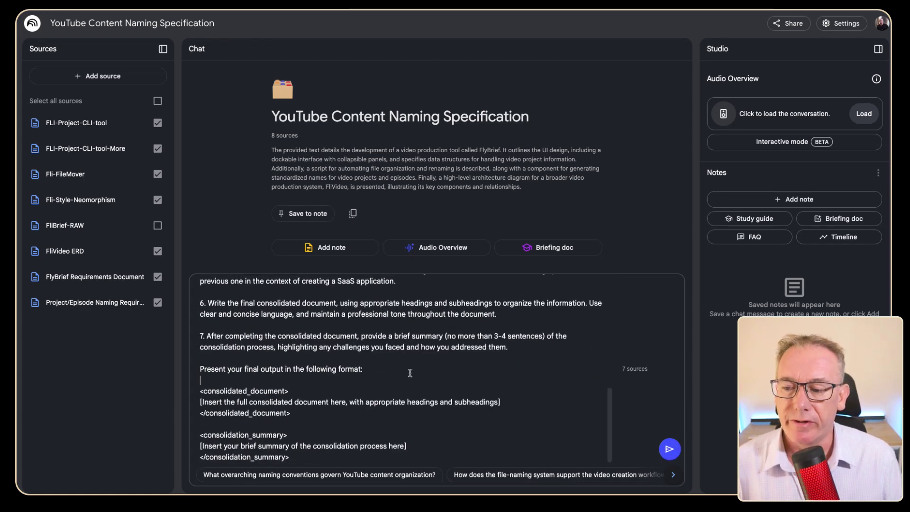
{"action": "key", "text": "shift+Down"}
{"action": "key", "text": "shift+Down"}
{"action": "key", "text": "shift+Down"}
{"action": "key", "text": "shift+Down"}
{"action": "key", "text": "shift+Down"}
{"action": "key", "text": "shift+Down"}
{"action": "key", "text": "shift+Down"}
{"action": "key", "text": "shift+Down"}
{"action": "key", "text": "shift+Down"}
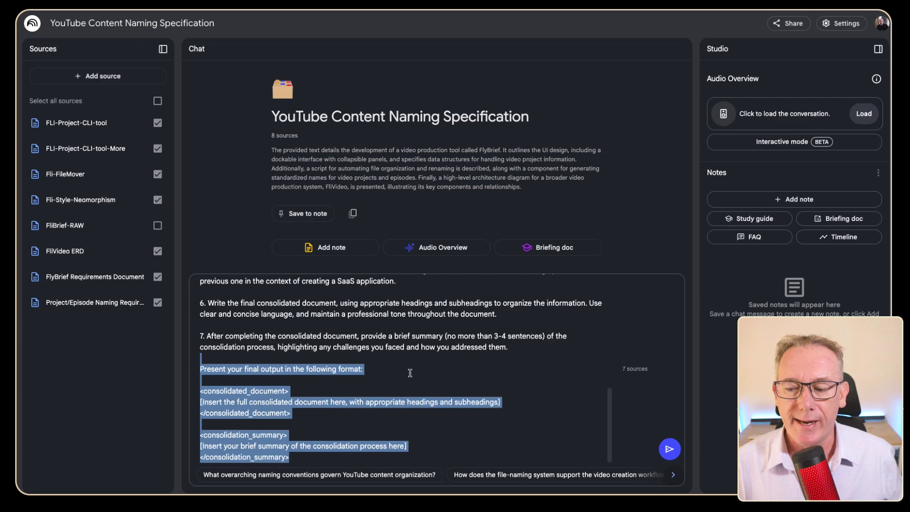
{"action": "key", "text": "BackSpace"}
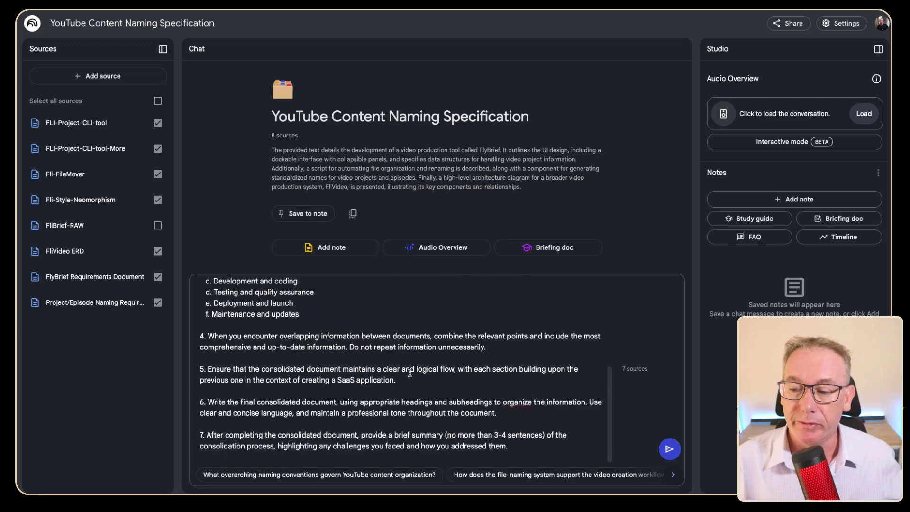
Send the edited consolidation prompt and read the consolidated outline and summary.
{"action": "left_click", "coordinate": [669, 450]}
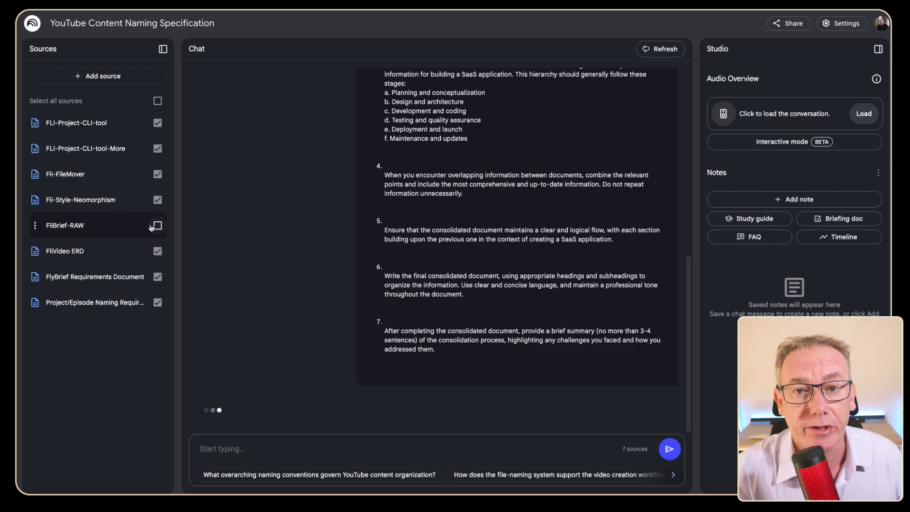
{"action": "scroll", "coordinate": [322, 341], "scroll_direction": "down", "scroll_amount": 5}
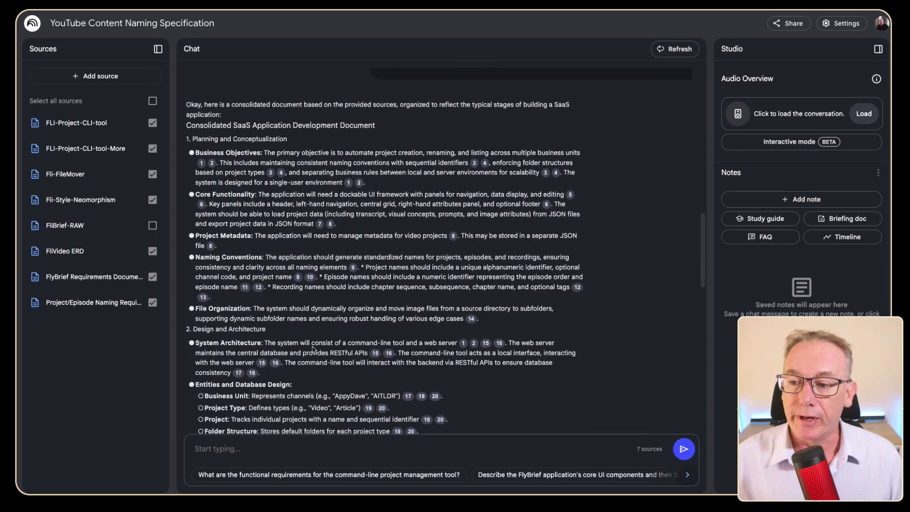
{"action": "scroll", "coordinate": [266, 291], "scroll_direction": "down", "scroll_amount": 2}
{"action": "scroll", "coordinate": [265, 291], "scroll_direction": "down", "scroll_amount": 7}
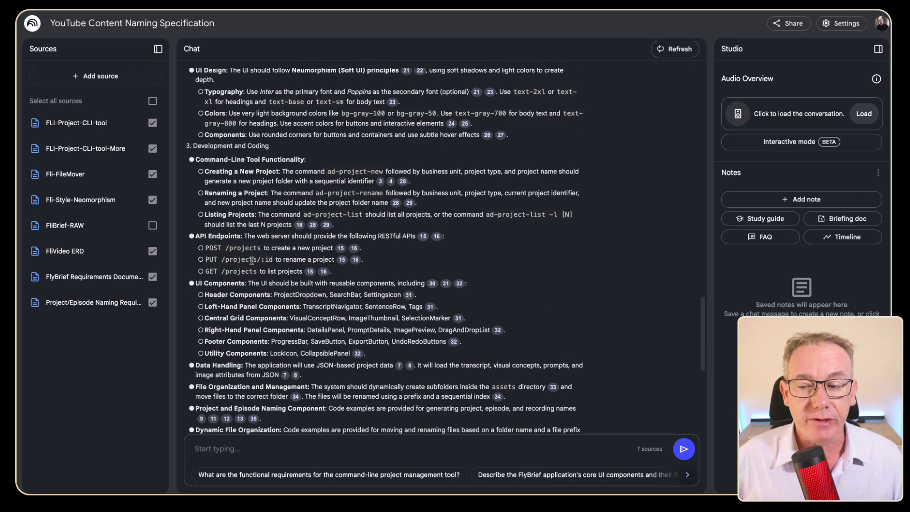
{"action": "scroll", "coordinate": [313, 298], "scroll_direction": "down", "scroll_amount": 6}
{"action": "scroll", "coordinate": [312, 298], "scroll_direction": "down", "scroll_amount": 2}
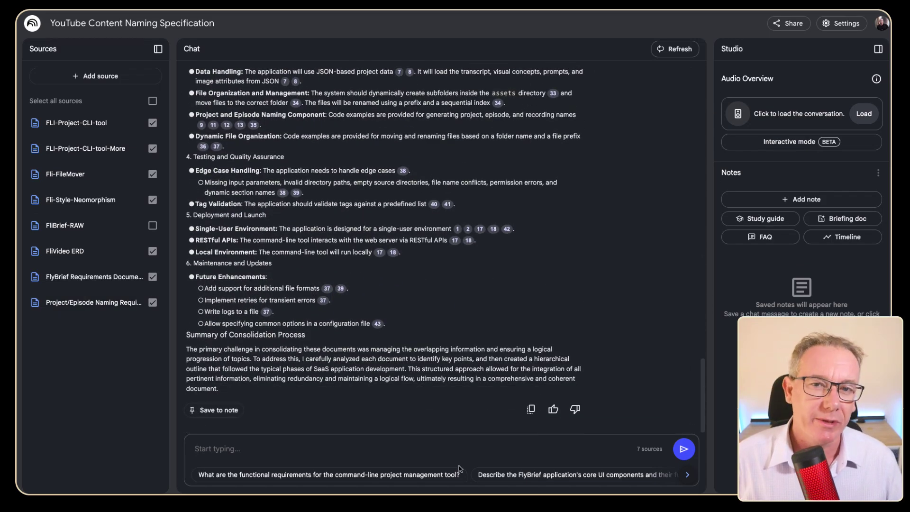
Ask NotebookLM to expand it into a detailed requirements document covering every source.
{"action": "type", "text": "Expand the is structure into a detailed requirements document, go deep into every source and make sure you bring in all the rules, code examples, brand guidelines, software stack that you can find."}
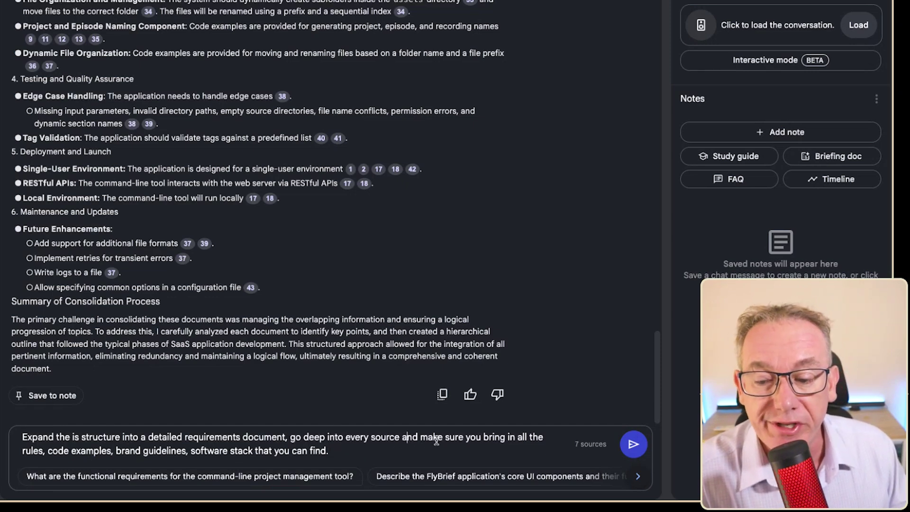
{"action": "left_click_drag", "start_coordinate": [444, 437], "coordinate": [344, 437]}
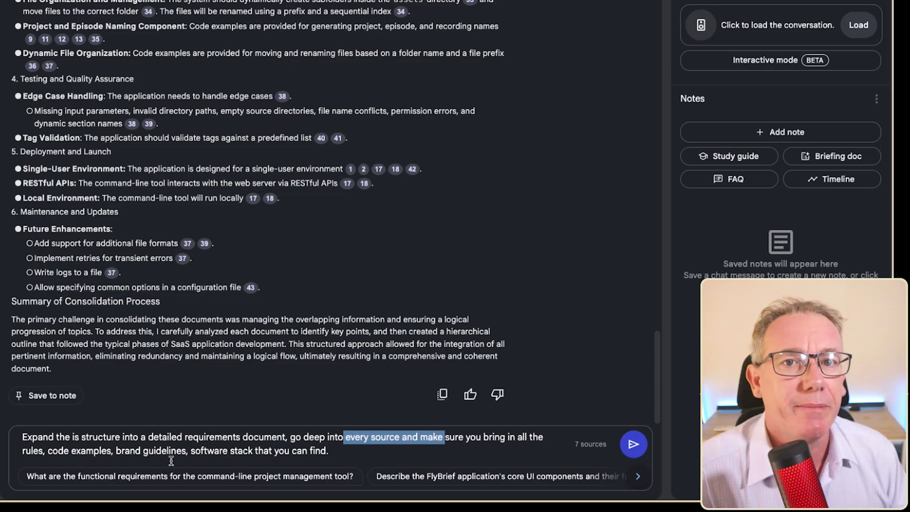
{"action": "left_click", "coordinate": [633, 444]}
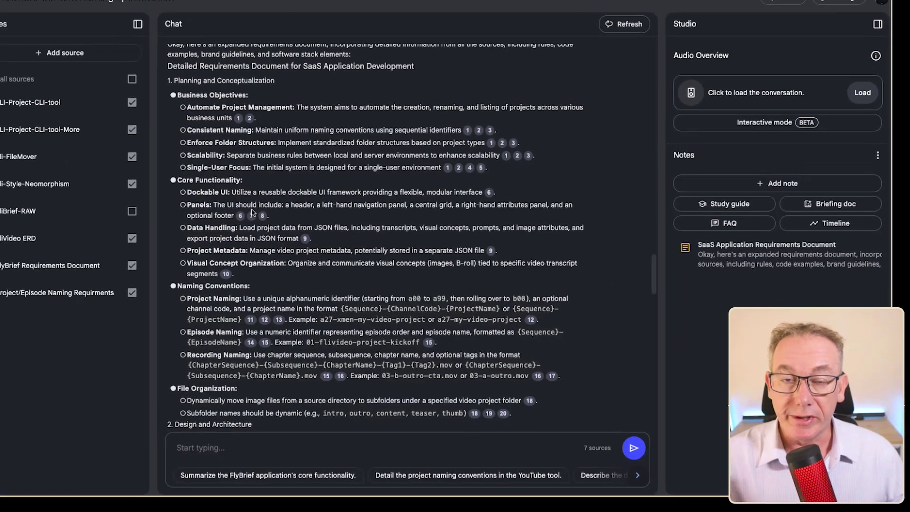
Open the saved SaaS Application Requirements Document note and review its REST API examples.
{"action": "scroll", "coordinate": [293, 226], "scroll_direction": "down", "scroll_amount": 5}
{"action": "scroll", "coordinate": [294, 226], "scroll_direction": "down", "scroll_amount": 6}
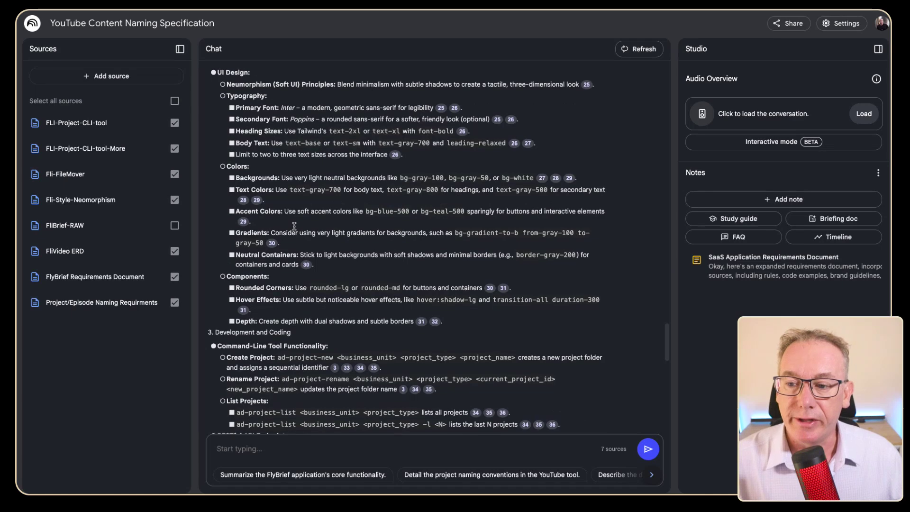
{"action": "scroll", "coordinate": [305, 232], "scroll_direction": "down", "scroll_amount": 3}
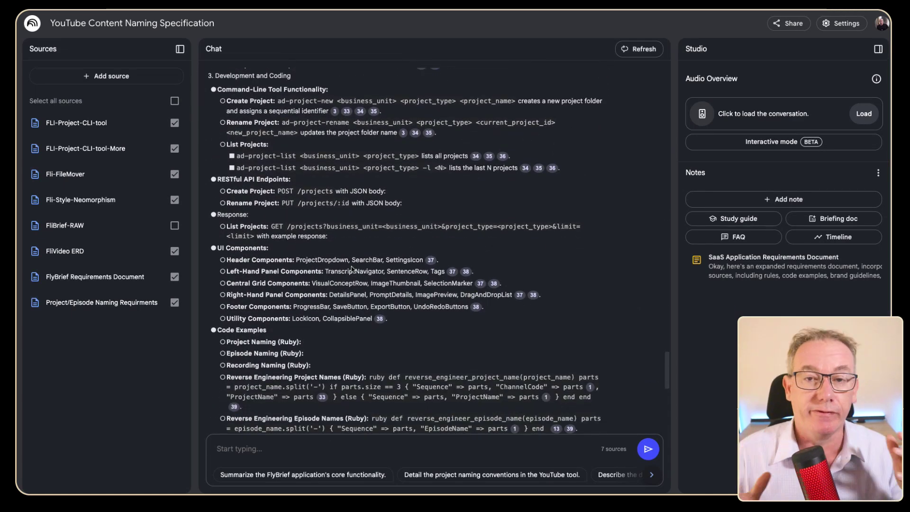
{"action": "scroll", "coordinate": [350, 298], "scroll_direction": "down", "scroll_amount": 10}
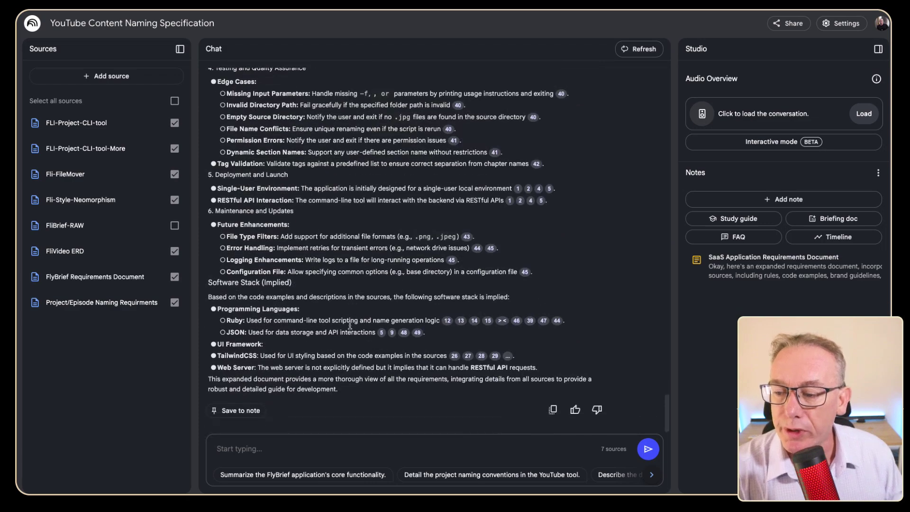
{"action": "left_click", "coordinate": [787, 267]}
{"action": "scroll", "coordinate": [705, 274], "scroll_direction": "down", "scroll_amount": 8}
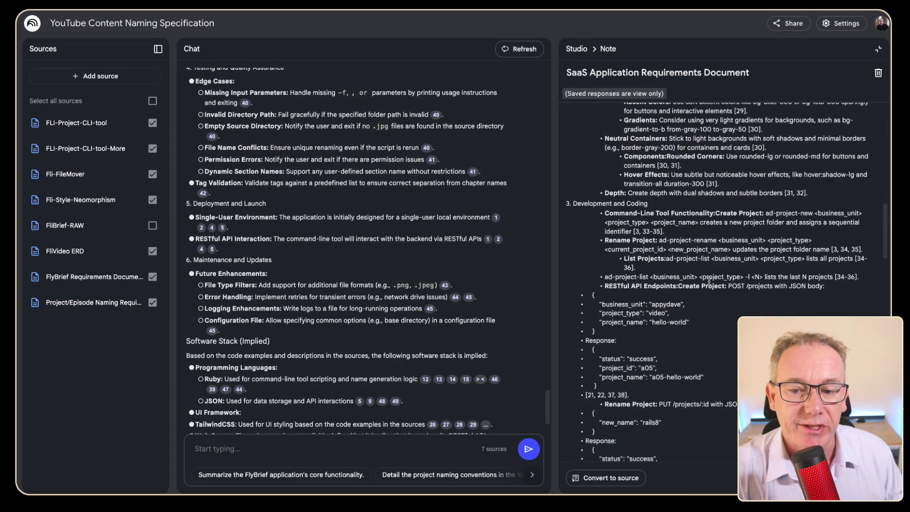
{"action": "left_click_drag", "start_coordinate": [608, 194], "coordinate": [671, 376]}
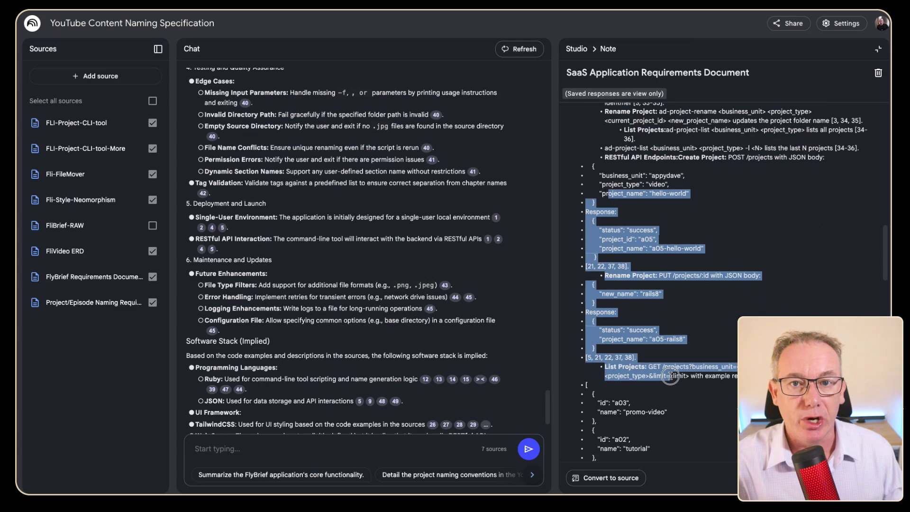
{"action": "scroll", "coordinate": [673, 370], "scroll_direction": "up", "scroll_amount": 15}
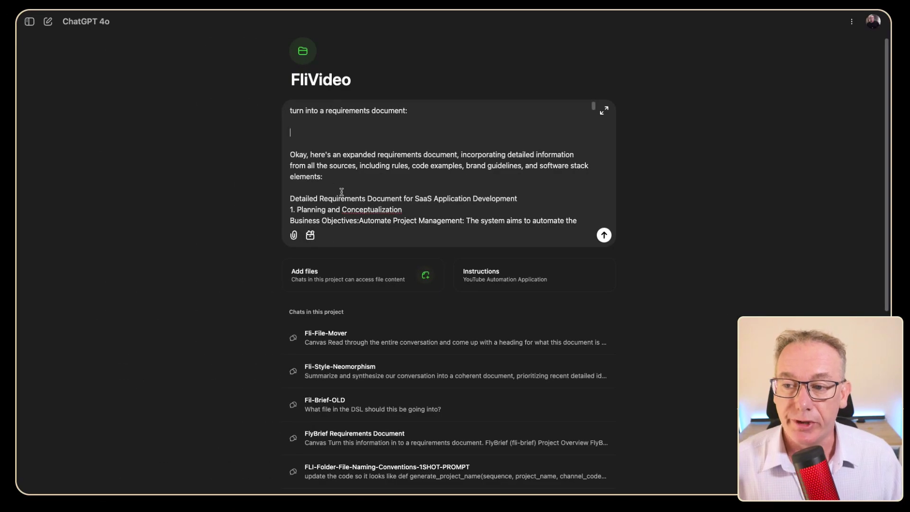
Send the requirements prompt in Canvas mode and search the new canvas for 'channel'.
{"action": "left_click", "coordinate": [310, 235]}
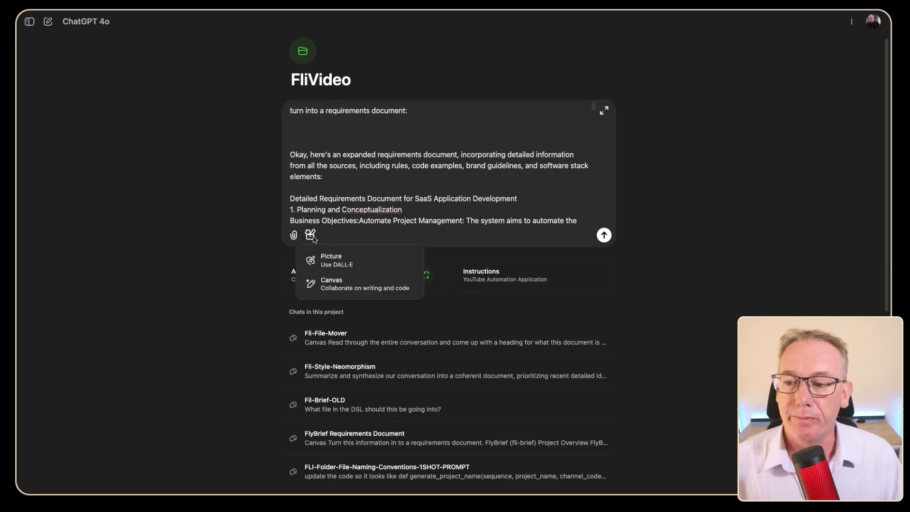
{"action": "left_click", "coordinate": [339, 284]}
{"action": "left_click", "coordinate": [604, 235]}
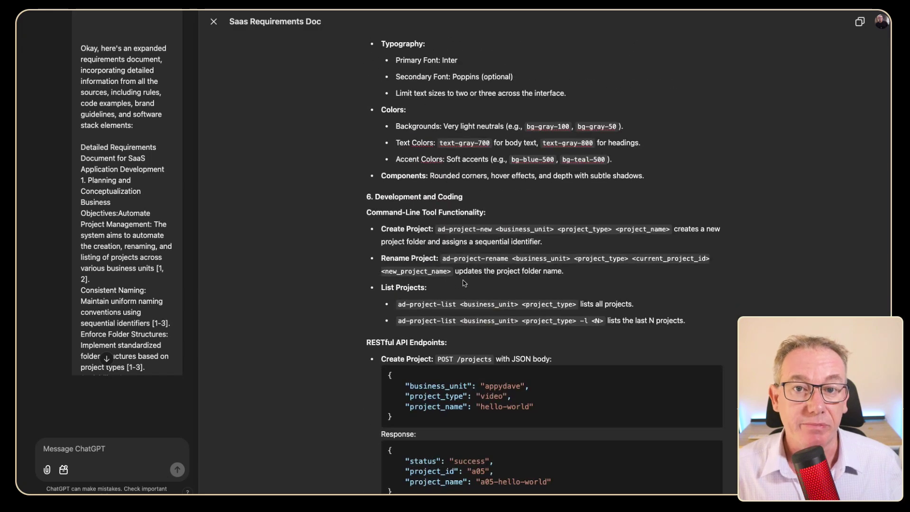
{"action": "key", "text": "super+f"}
{"action": "type", "text": "channel"}
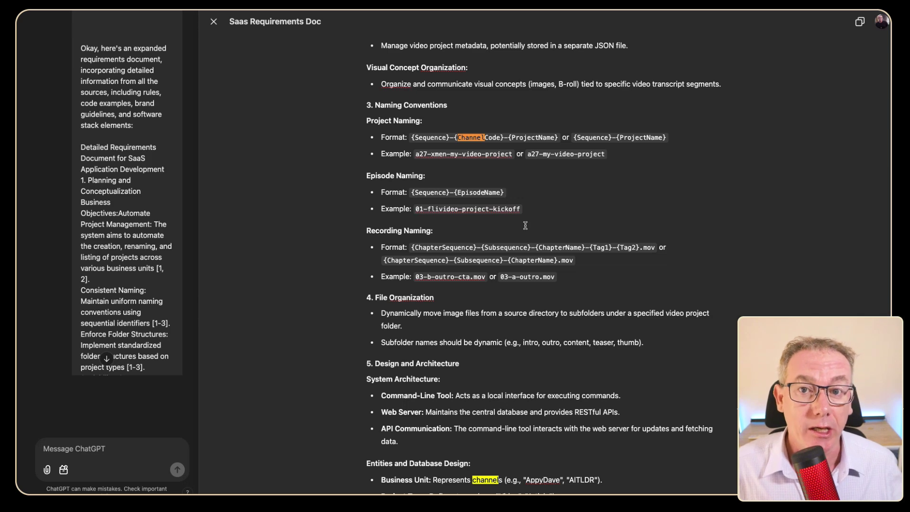
Check the NotebookLM notebook content, then return to the ChatGPT requirements canvas.
{"action": "key", "text": "super+Tab"}
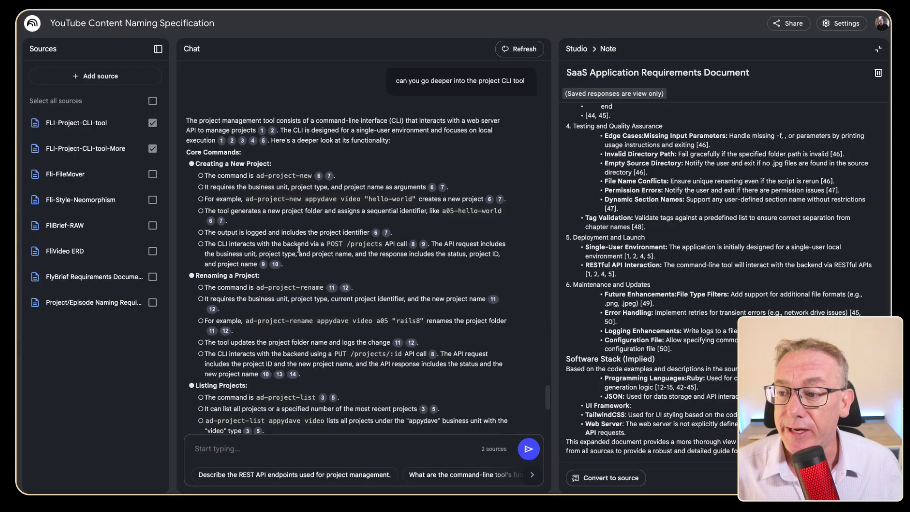
{"action": "scroll", "coordinate": [299, 248], "scroll_direction": "up", "scroll_amount": 2}
{"action": "scroll", "coordinate": [454, 157], "scroll_direction": "down", "scroll_amount": 1}
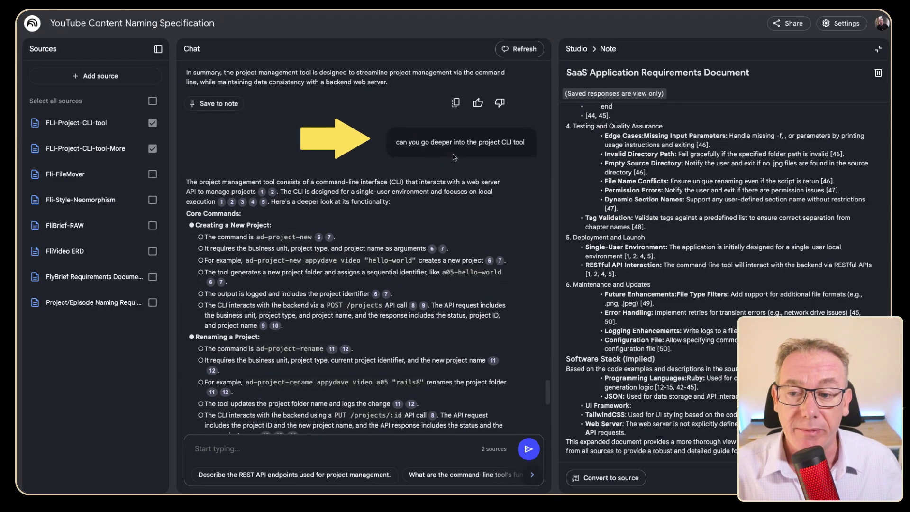
{"action": "scroll", "coordinate": [257, 231], "scroll_direction": "down", "scroll_amount": 6}
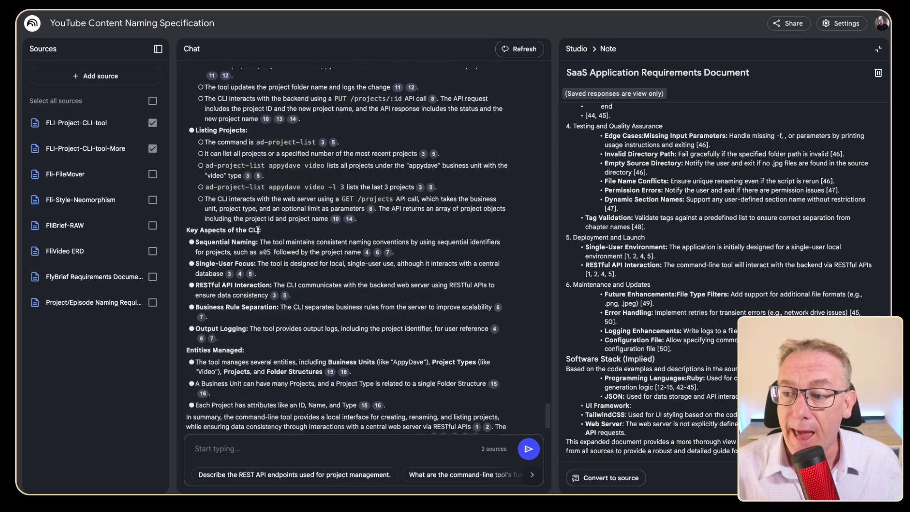
{"action": "key", "text": "super+Tab"}
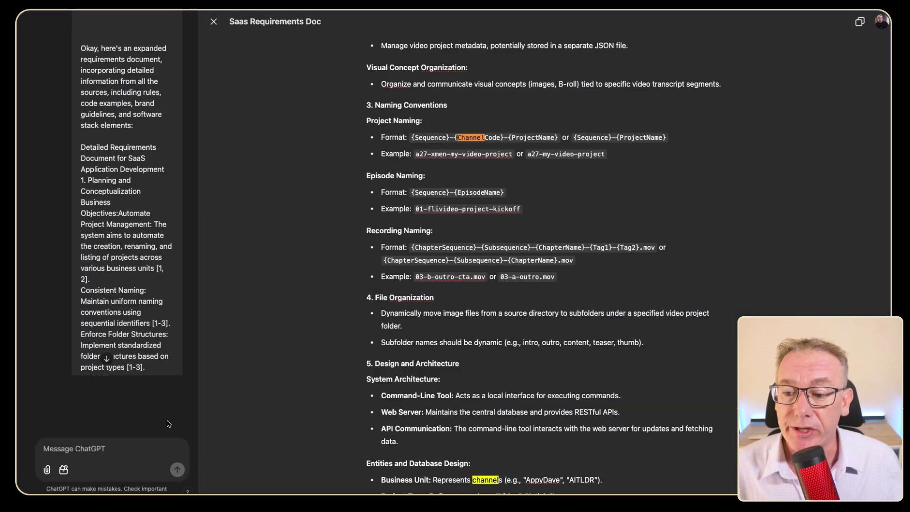
Send the CLI command details as a request to update the Saas Requirements Doc canvas.
{"action": "type", "text": "can you update the read me using the following information"}
{"action": "key", "text": "super+v"}
{"action": "key", "text": "Return"}
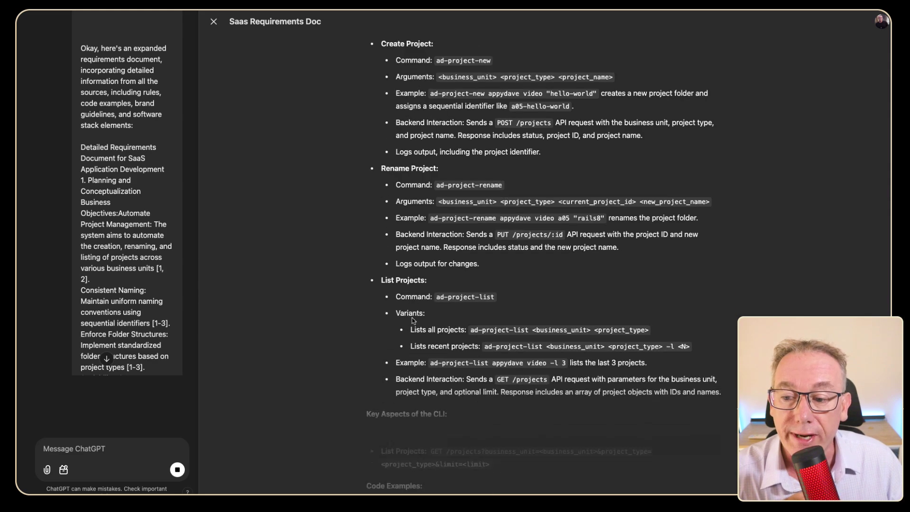
{"action": "scroll", "coordinate": [603, 296], "scroll_direction": "down", "scroll_amount": 3}
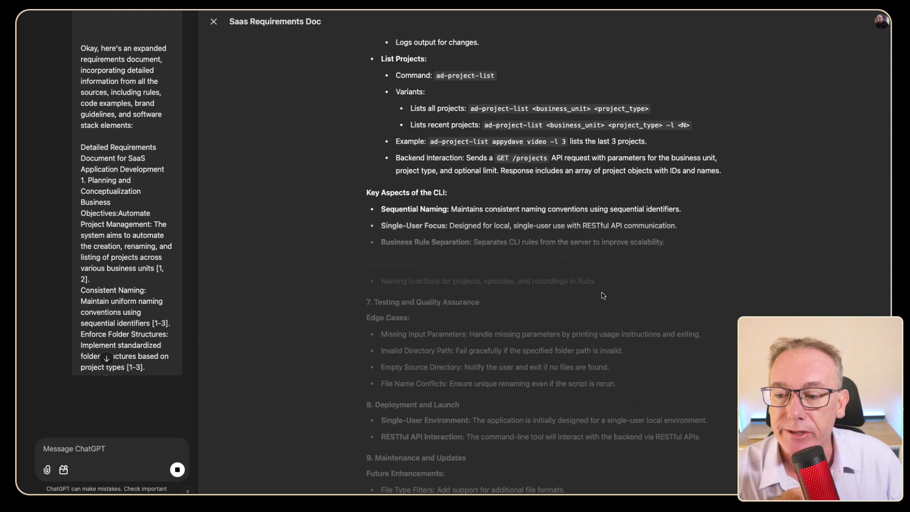
Send the FlyBrief brand guidelines as a canvas update request.
{"action": "key", "text": "super+v"}
{"action": "scroll", "coordinate": [105, 388], "scroll_direction": "down", "scroll_amount": 2}
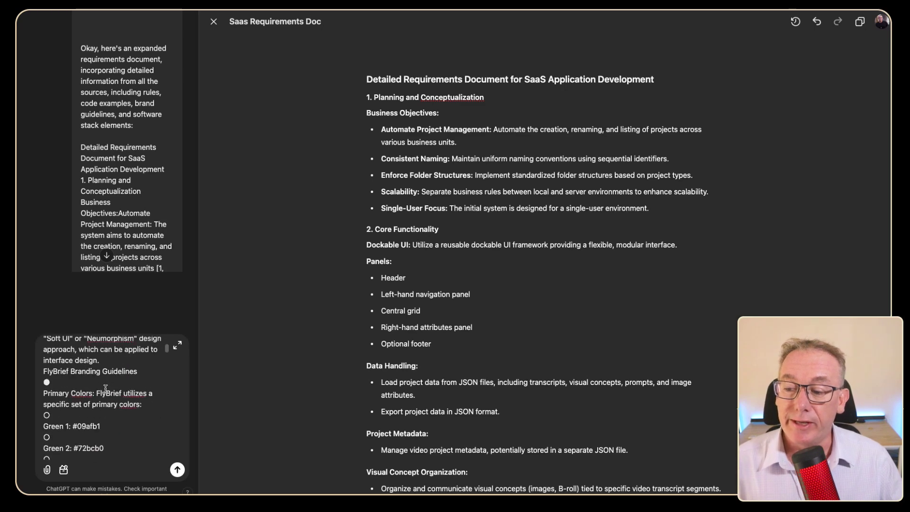
{"action": "scroll", "coordinate": [105, 388], "scroll_direction": "up", "scroll_amount": 8}
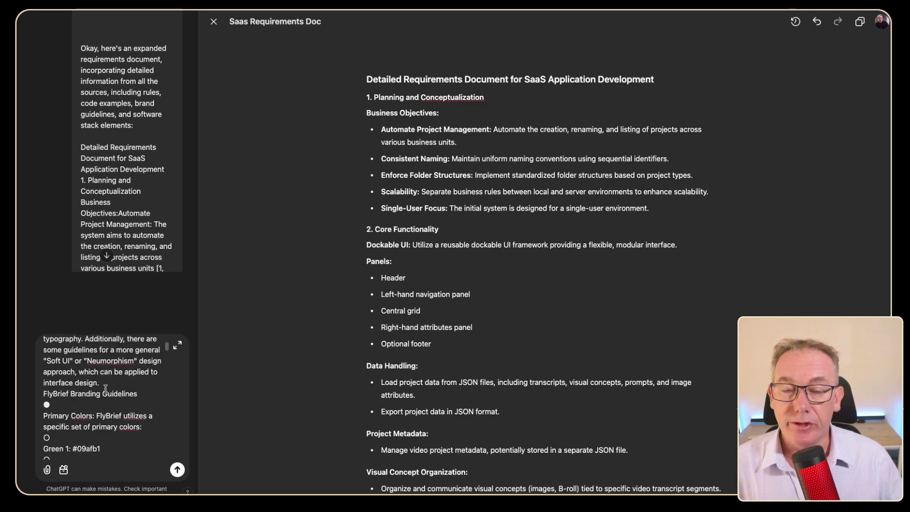
{"action": "left_click", "coordinate": [170, 471]}
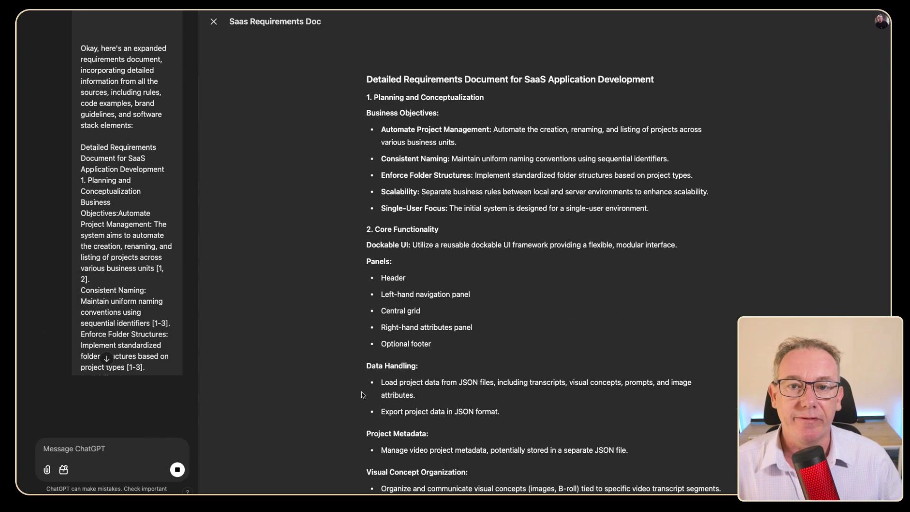
{"action": "key", "text": "super+Tab"}
{"action": "scroll", "coordinate": [371, 339], "scroll_direction": "up", "scroll_amount": 7}
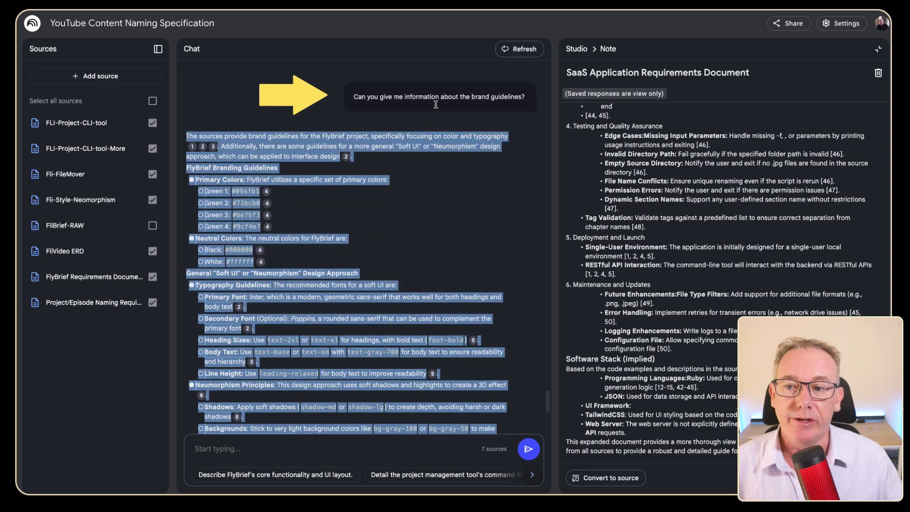
Review NotebookLM's brand guidelines answer, highlighting FlyBrief's four green primary colours Green 1–4.
{"action": "scroll", "coordinate": [300, 366], "scroll_direction": "down", "scroll_amount": 1}
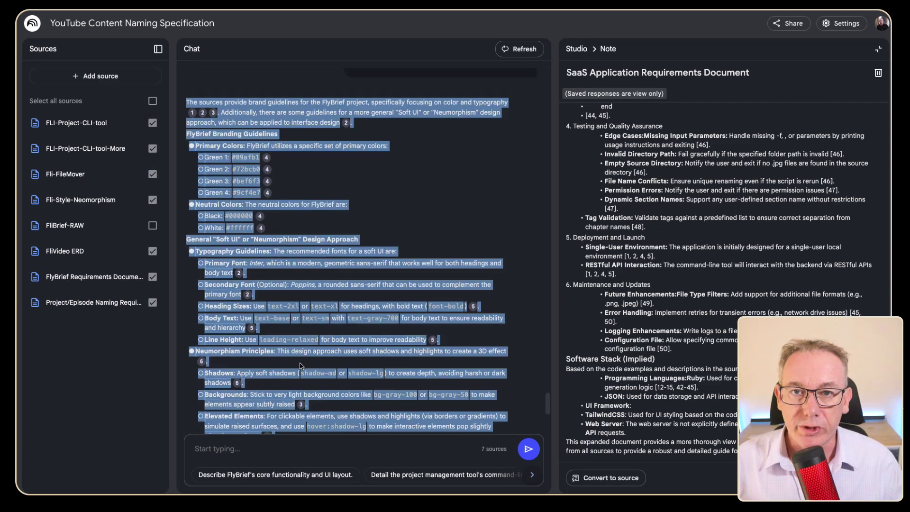
{"action": "left_click", "coordinate": [354, 212]}
{"action": "left_click_drag", "start_coordinate": [206, 151], "coordinate": [260, 192]}
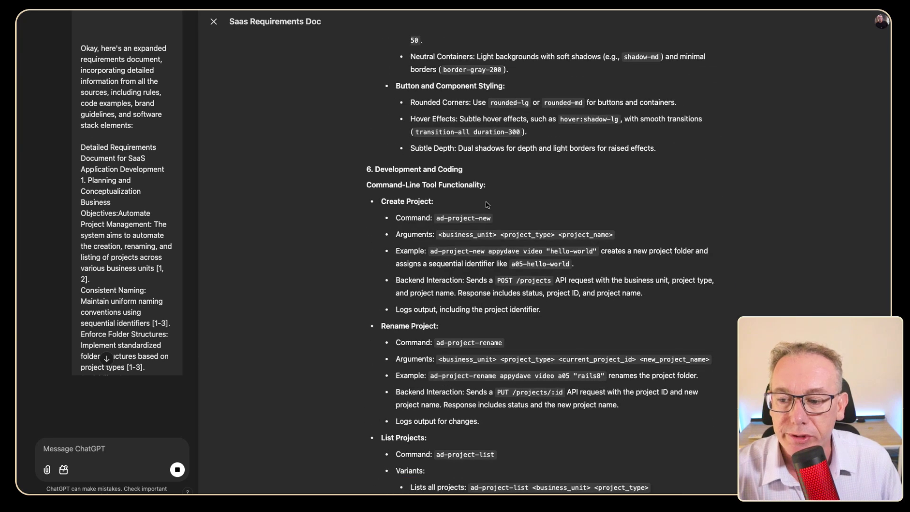
Send the naming breakdown with the prompt 'update naming rules and guidelines using'.
{"action": "left_click", "coordinate": [94, 449]}
{"action": "key", "text": "super+v"}
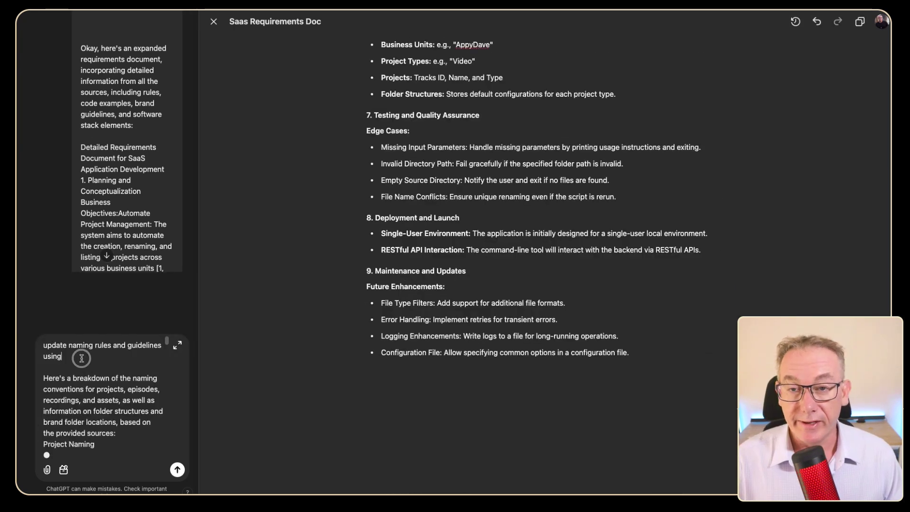
{"action": "left_click_drag", "start_coordinate": [81, 356], "coordinate": [35, 345]}
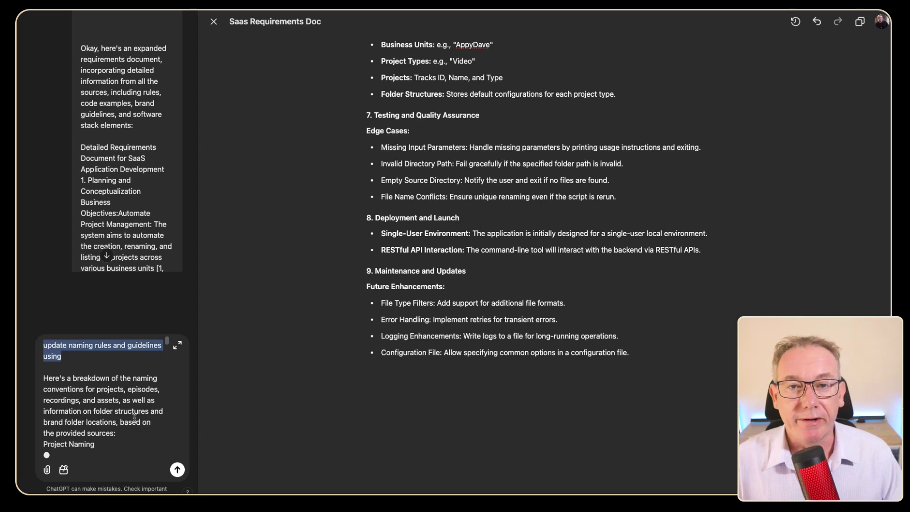
{"action": "left_click", "coordinate": [178, 470]}
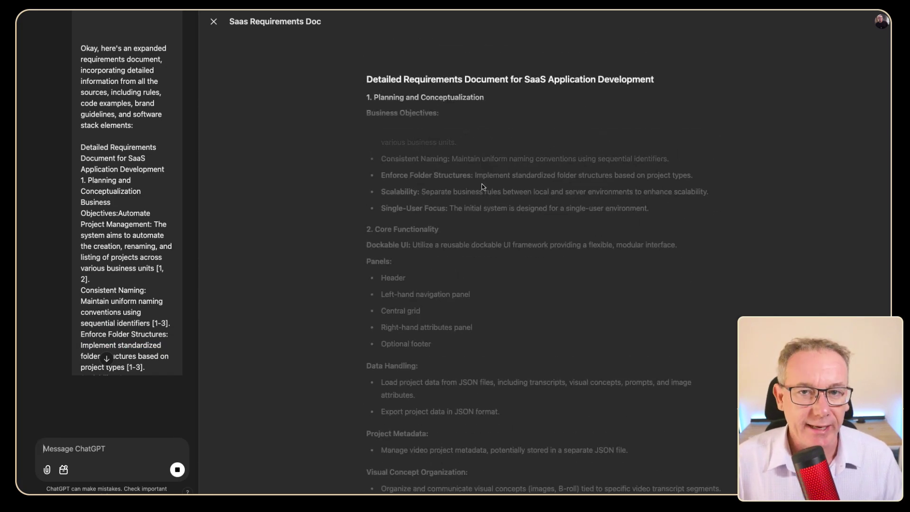
{"action": "key", "text": "super+Tab"}
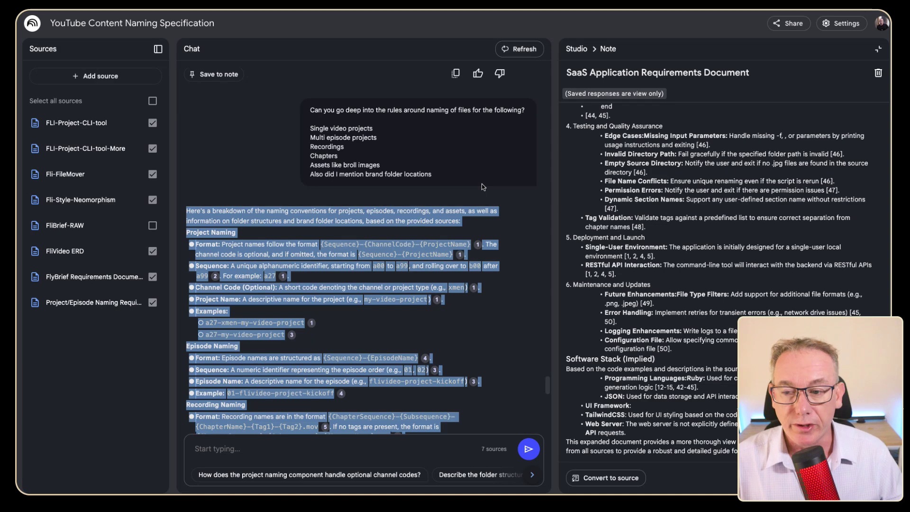
{"action": "scroll", "coordinate": [483, 187], "scroll_direction": "up", "scroll_amount": 3}
{"action": "left_click", "coordinate": [321, 195]}
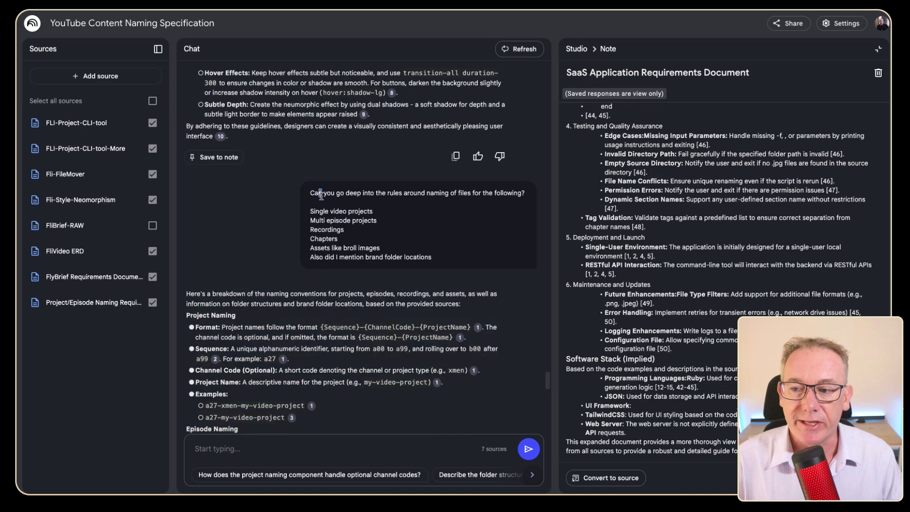
{"action": "left_click_drag", "start_coordinate": [315, 194], "coordinate": [520, 191]}
{"action": "left_click", "coordinate": [330, 213]}
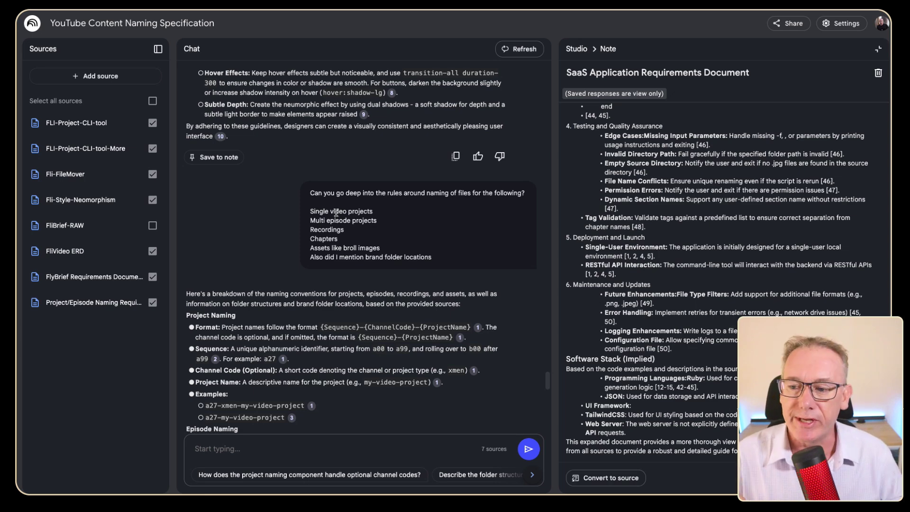
{"action": "scroll", "coordinate": [336, 213], "scroll_direction": "down", "scroll_amount": 5}
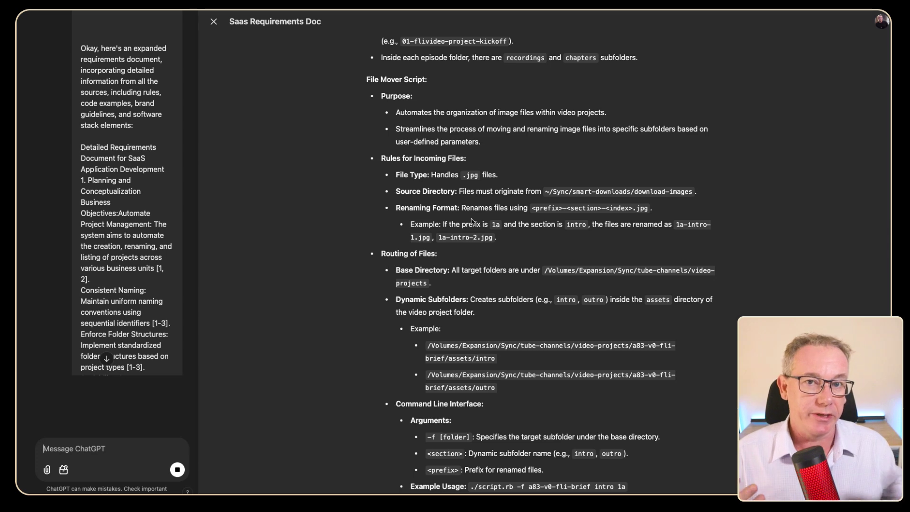
Scroll down the canvas to the new File Mover Script section.
{"action": "scroll", "coordinate": [471, 222], "scroll_direction": "down", "scroll_amount": 8}
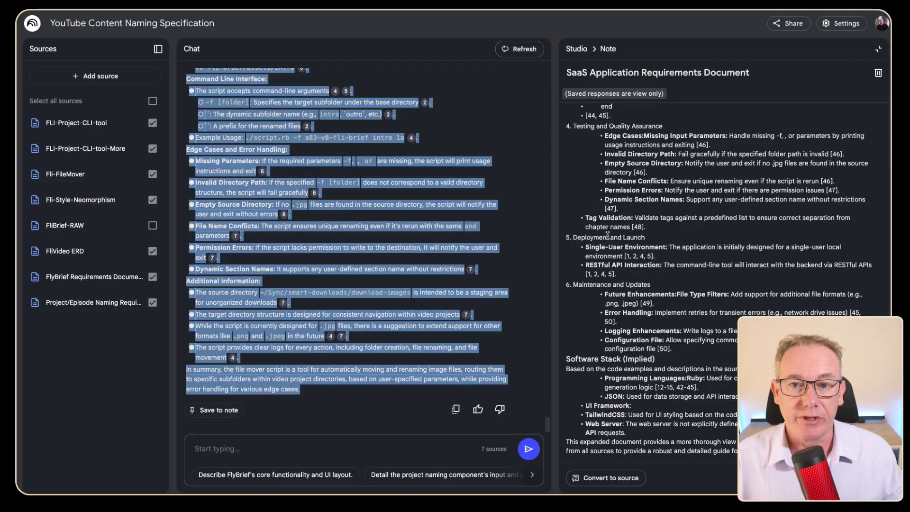
Scroll up to the file mover question in NotebookLM and review its answer.
{"action": "scroll", "coordinate": [349, 231], "scroll_direction": "up", "scroll_amount": 5}
{"action": "scroll", "coordinate": [349, 230], "scroll_direction": "up", "scroll_amount": 3}
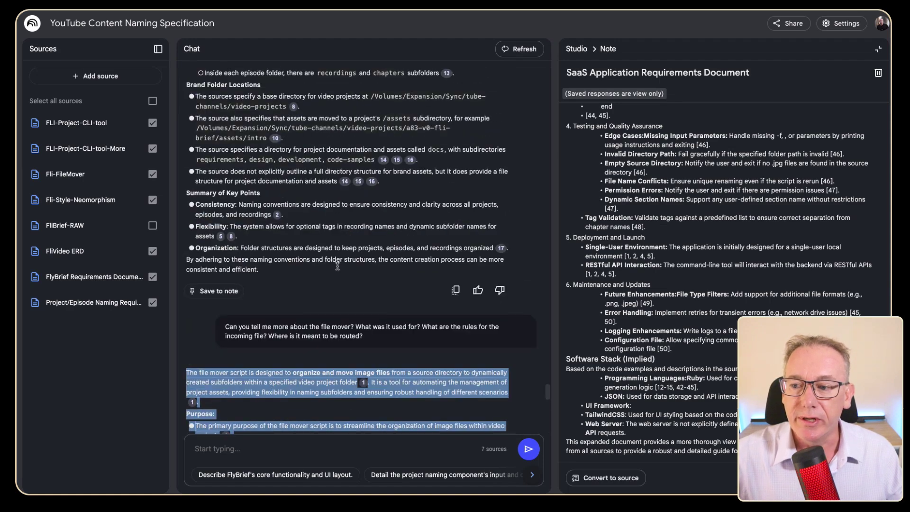
{"action": "left_click", "coordinate": [314, 350]}
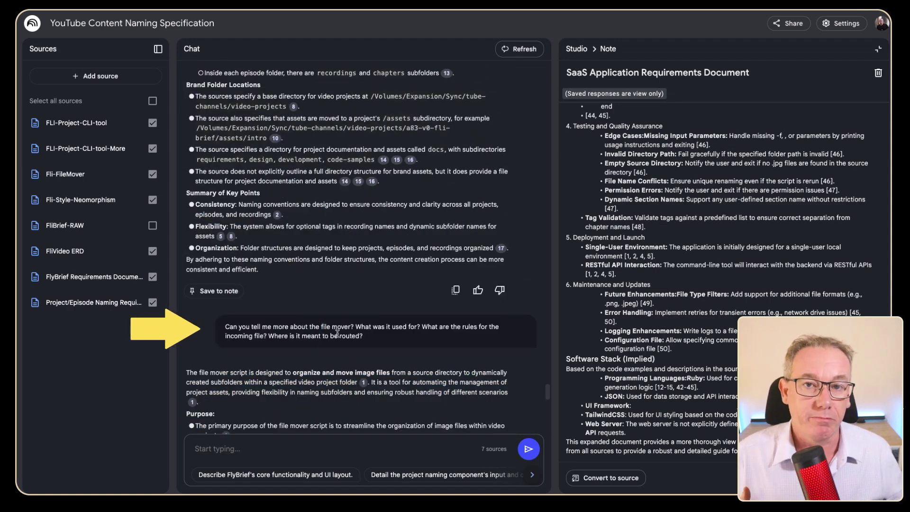